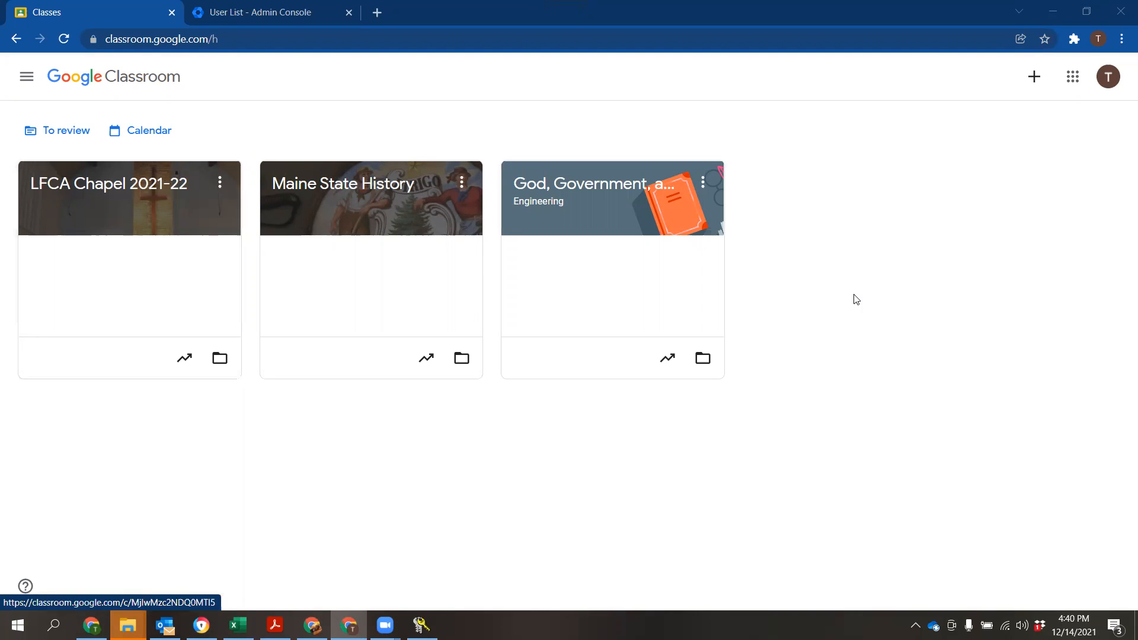
Go to the Google Classroom home page and open the LFCA Chapel 2021-22 class
left_click(1071, 77)
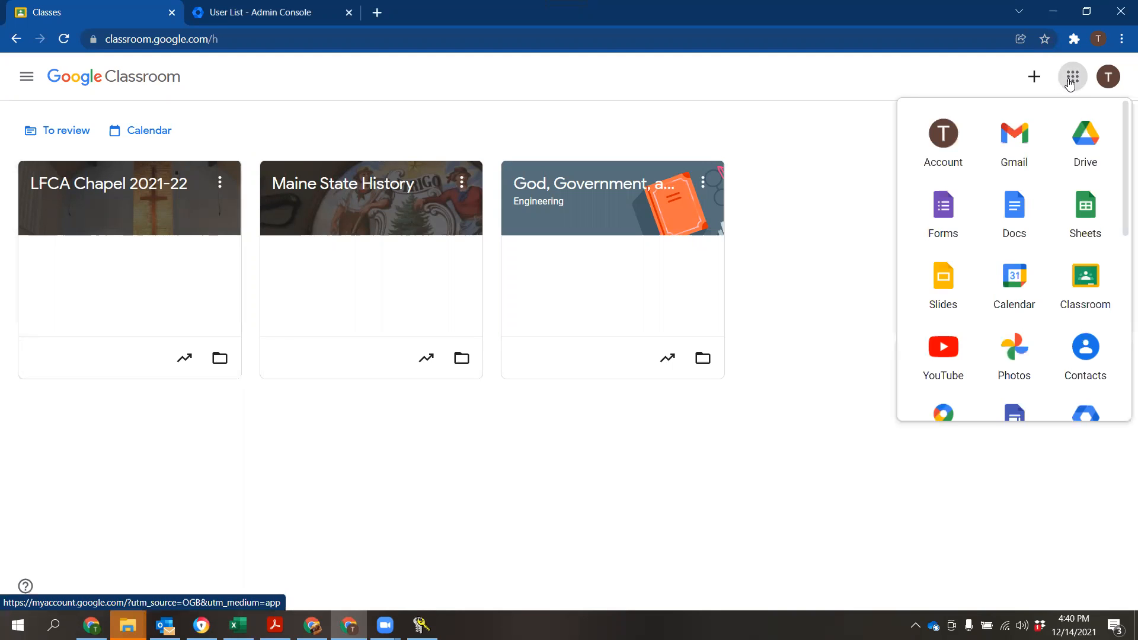
left_click(1092, 278)
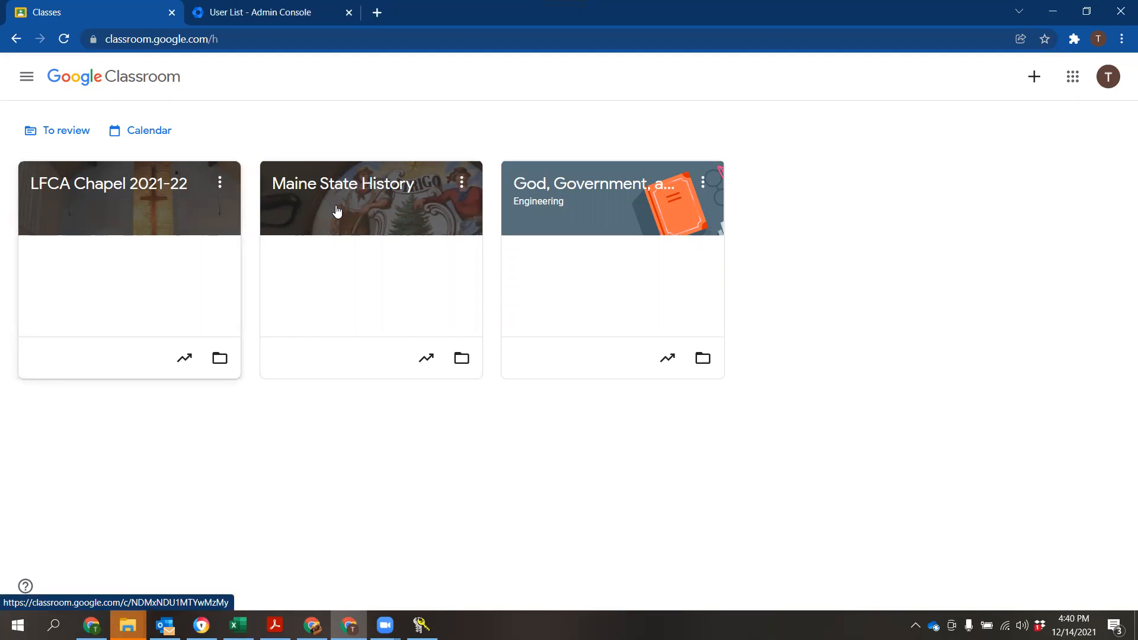
left_click(118, 188)
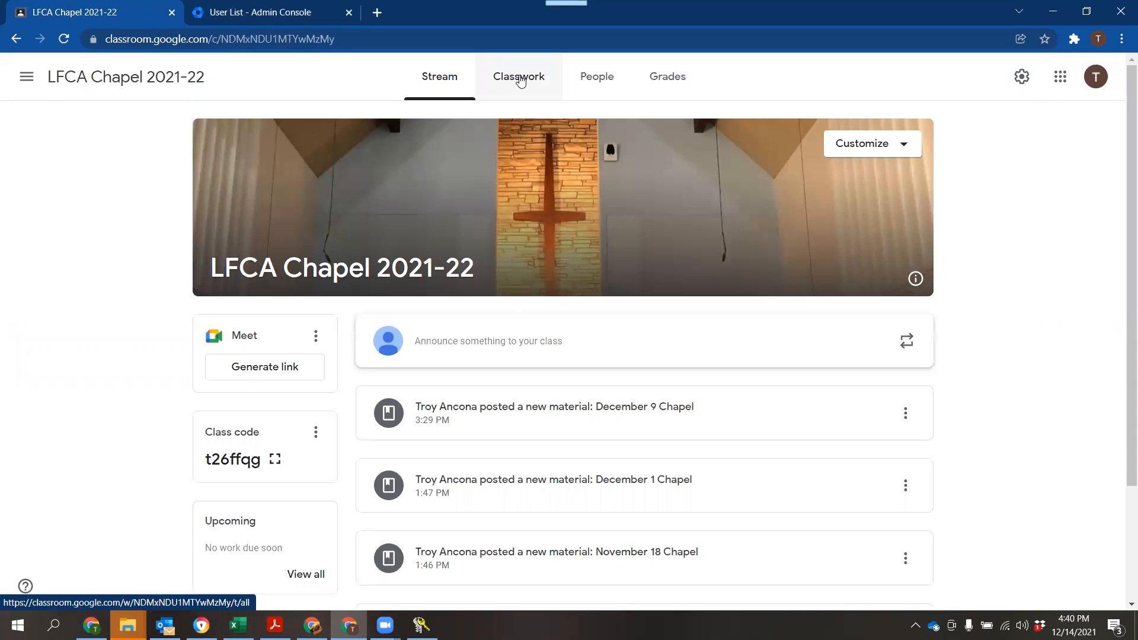
Examine the teachers and the full student list of the chapel class, including who is still invited
left_click(597, 77)
scroll(484, 423, "down", 3)
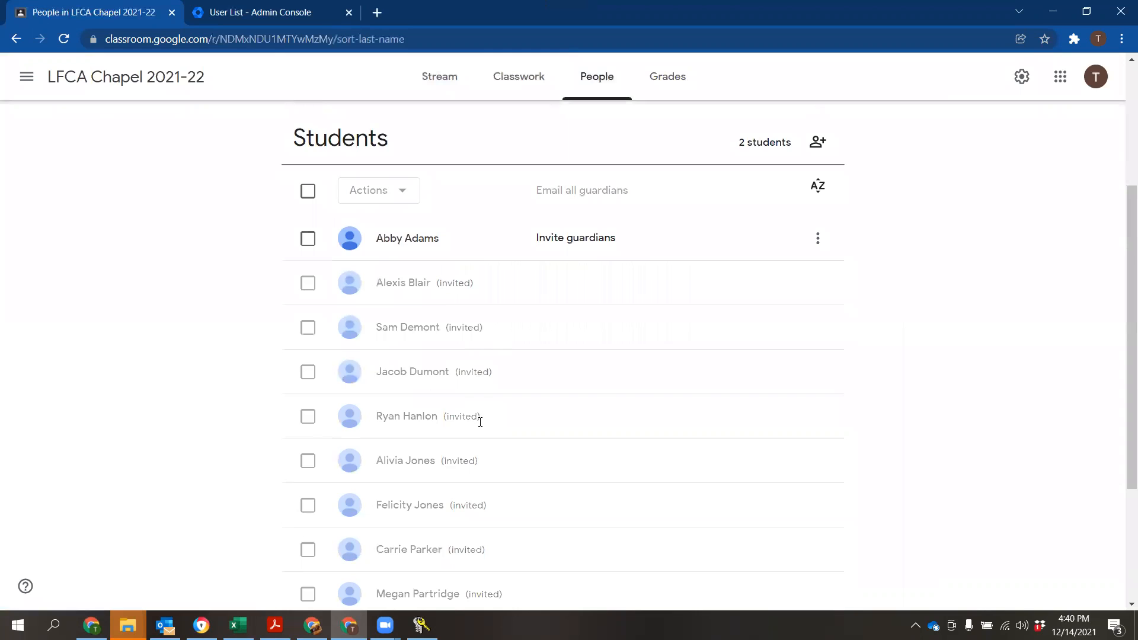
scroll(439, 253, "down", 1)
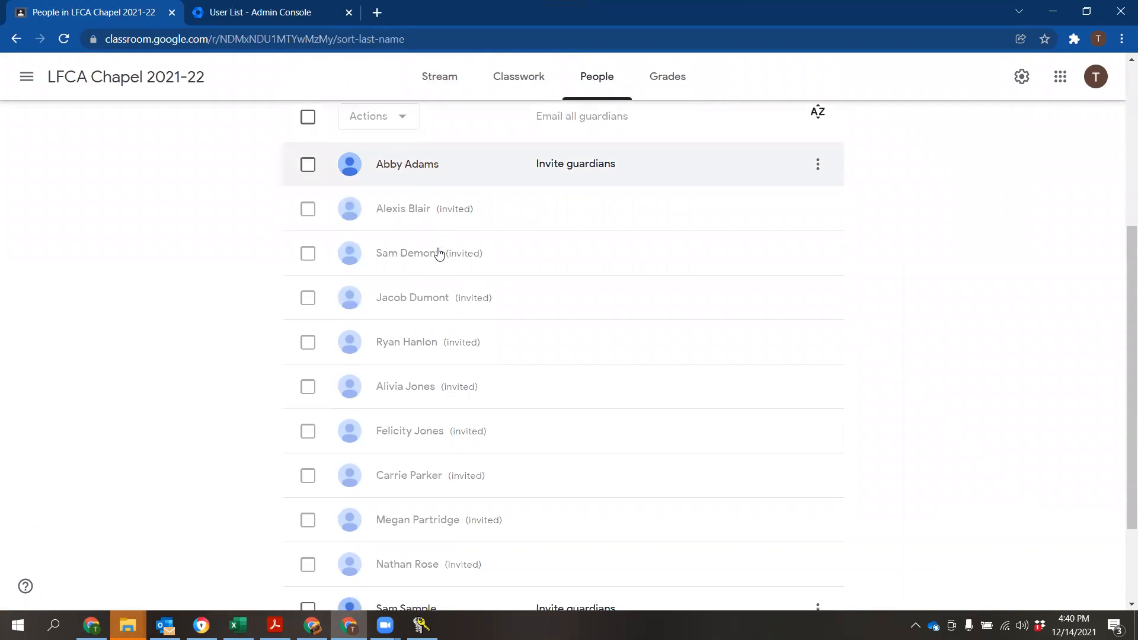
scroll(423, 206, "down", 2)
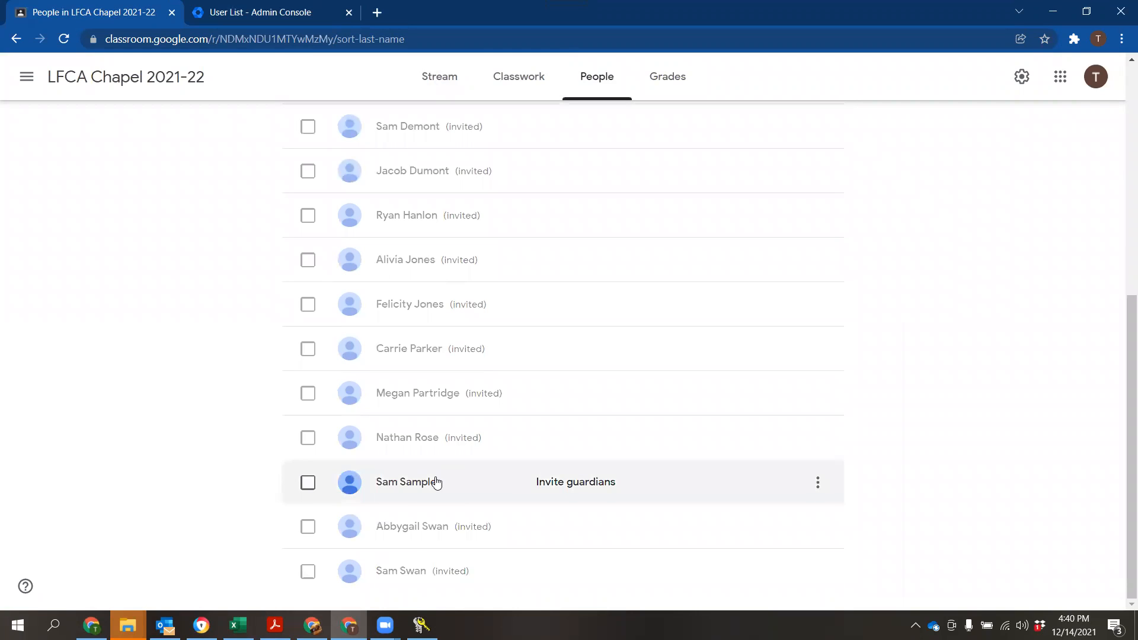
scroll(436, 484, "up", 3)
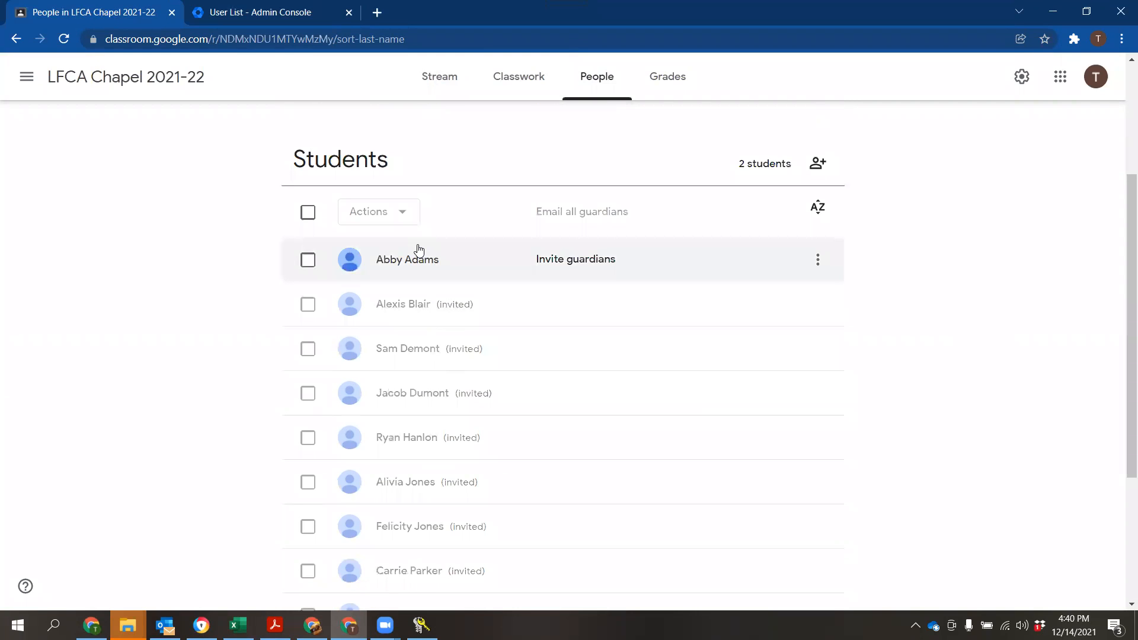
scroll(444, 509, "down", 1)
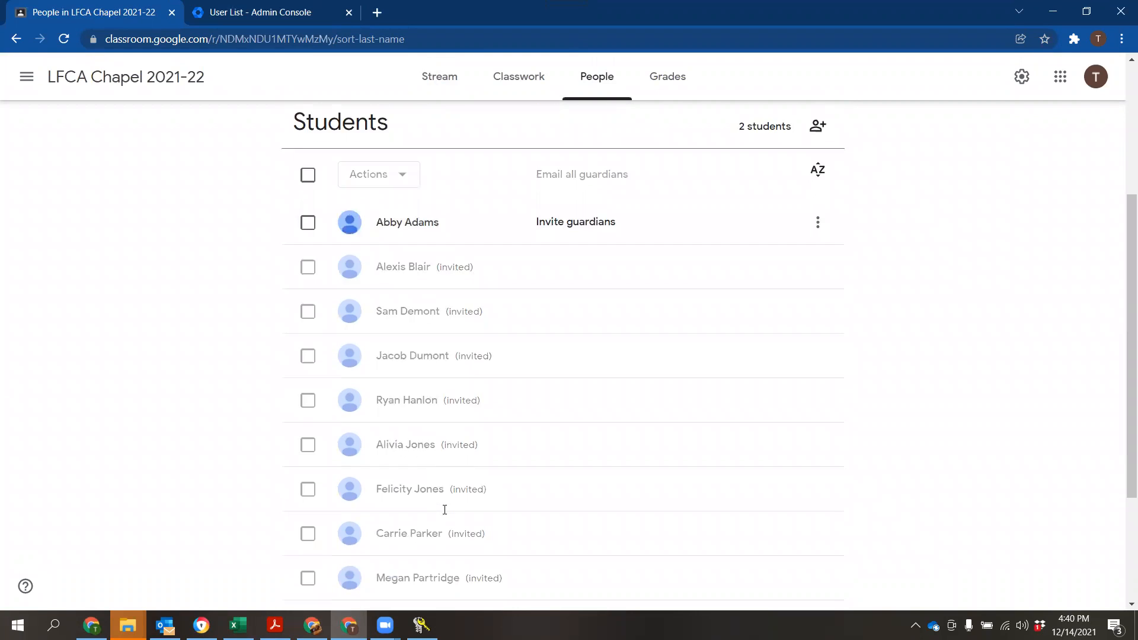
scroll(444, 509, "down", 3)
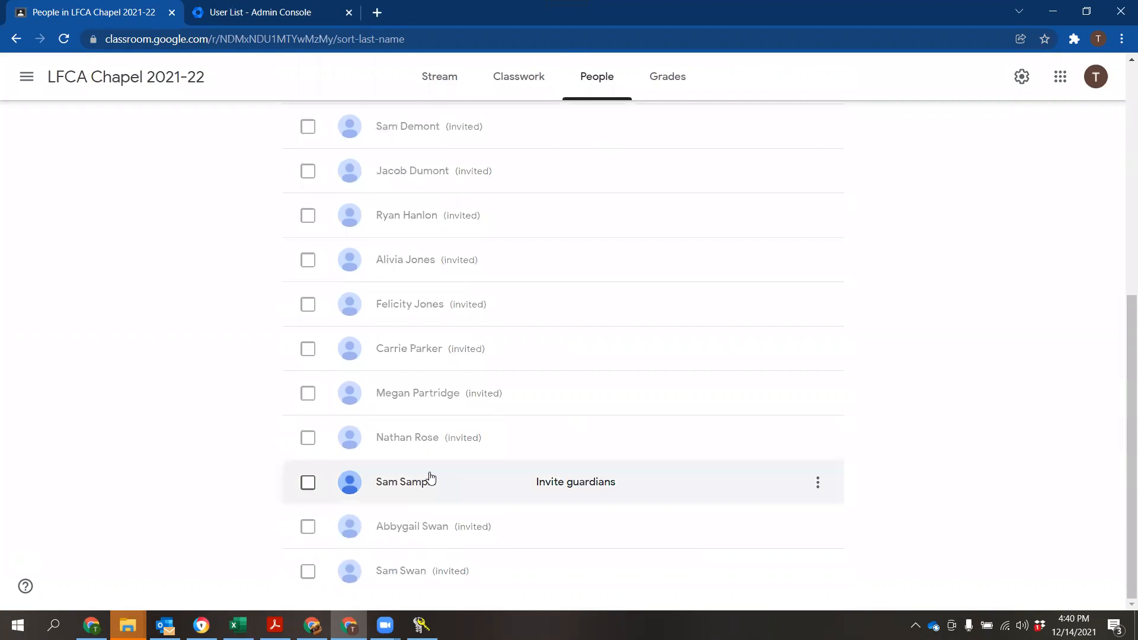
scroll(430, 479, "up", 7)
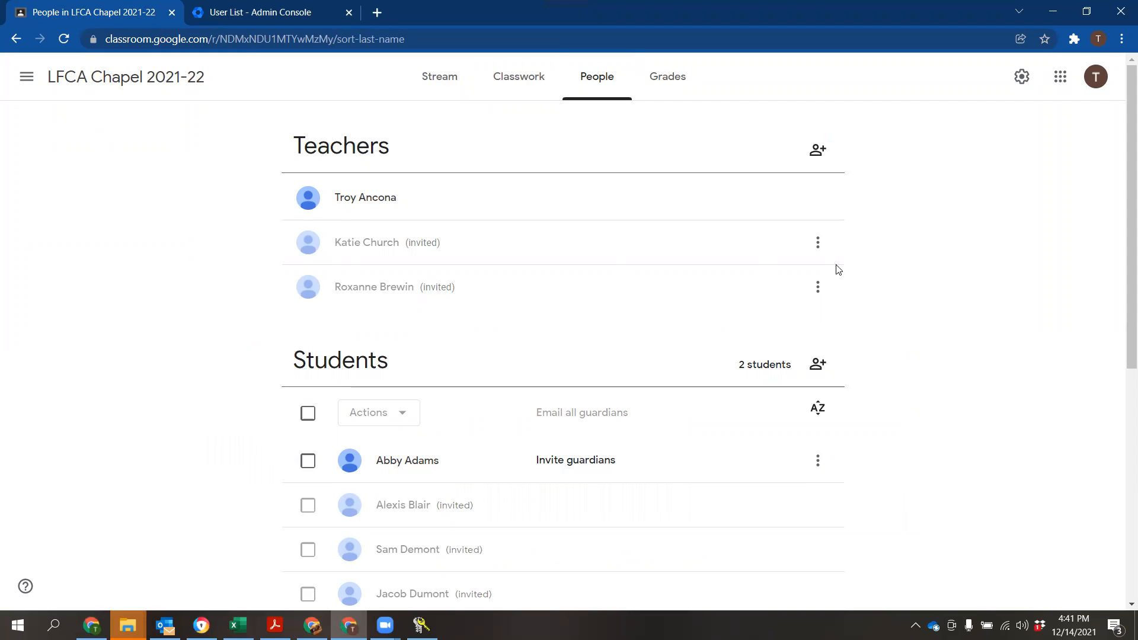
Start a new assignment in the chapel class's classwork and dismiss the tip about adding materials
left_click(518, 88)
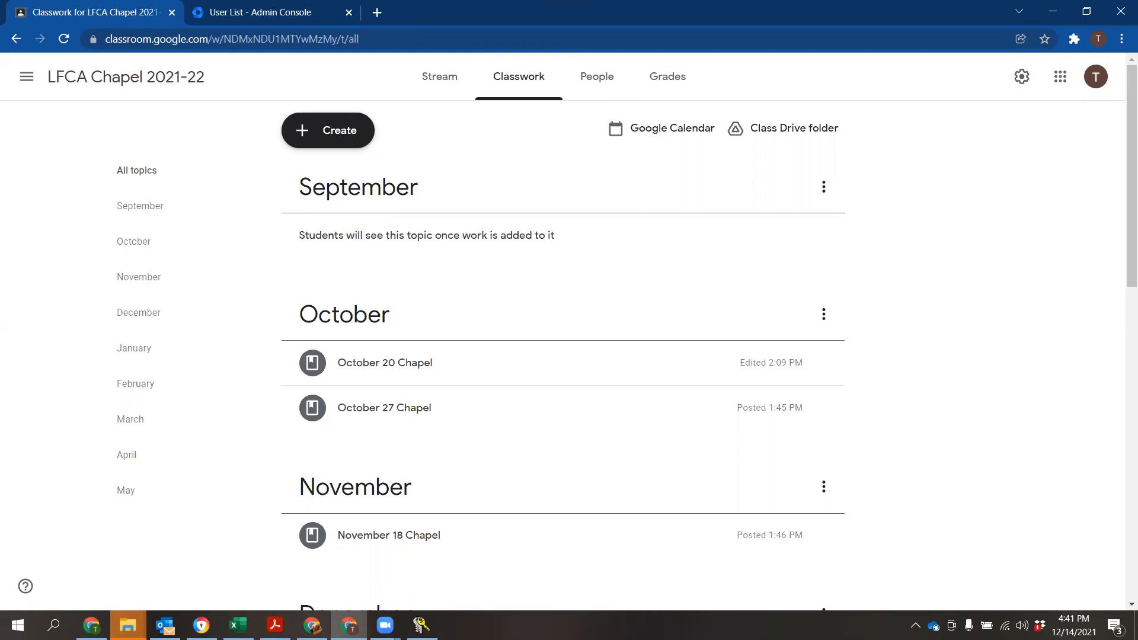
scroll(1029, 215, "down", 5)
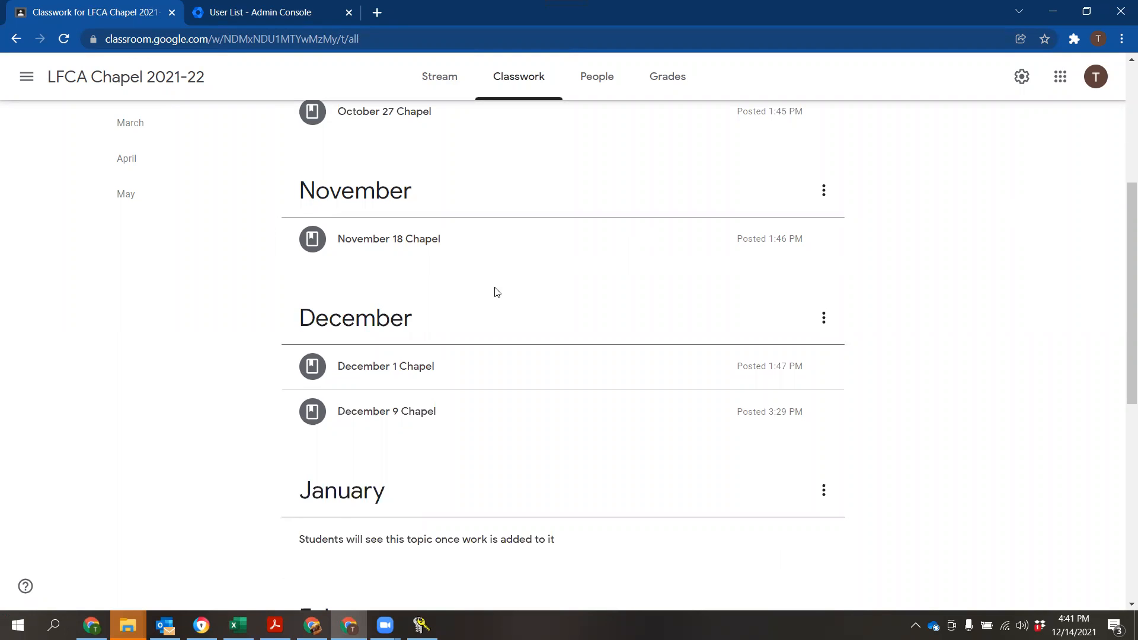
scroll(500, 407, "up", 5)
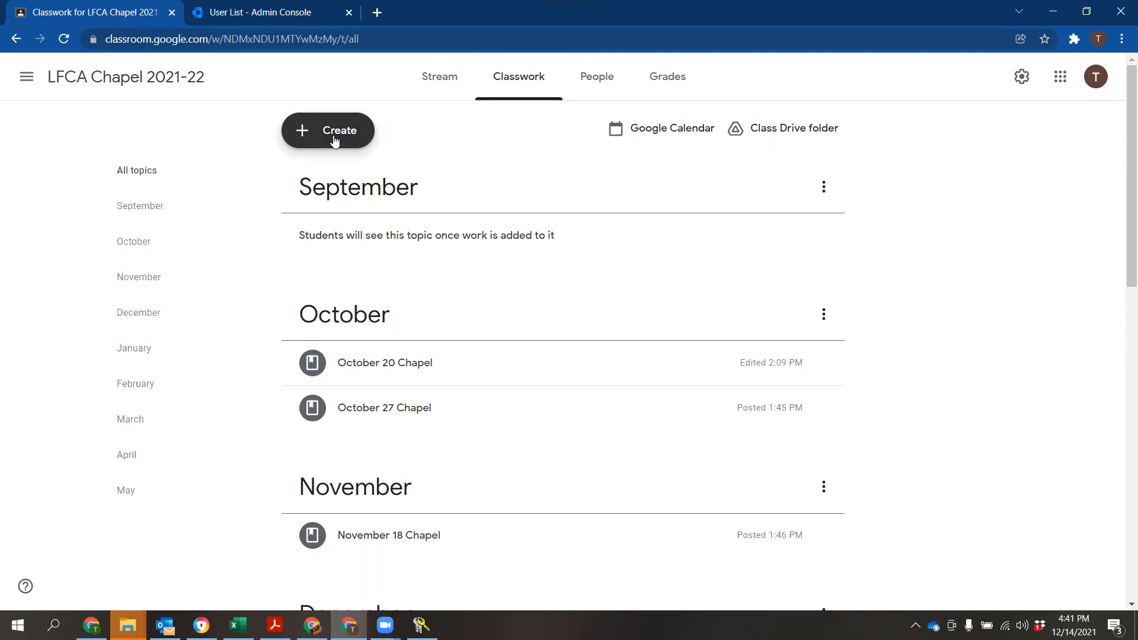
left_click(335, 140)
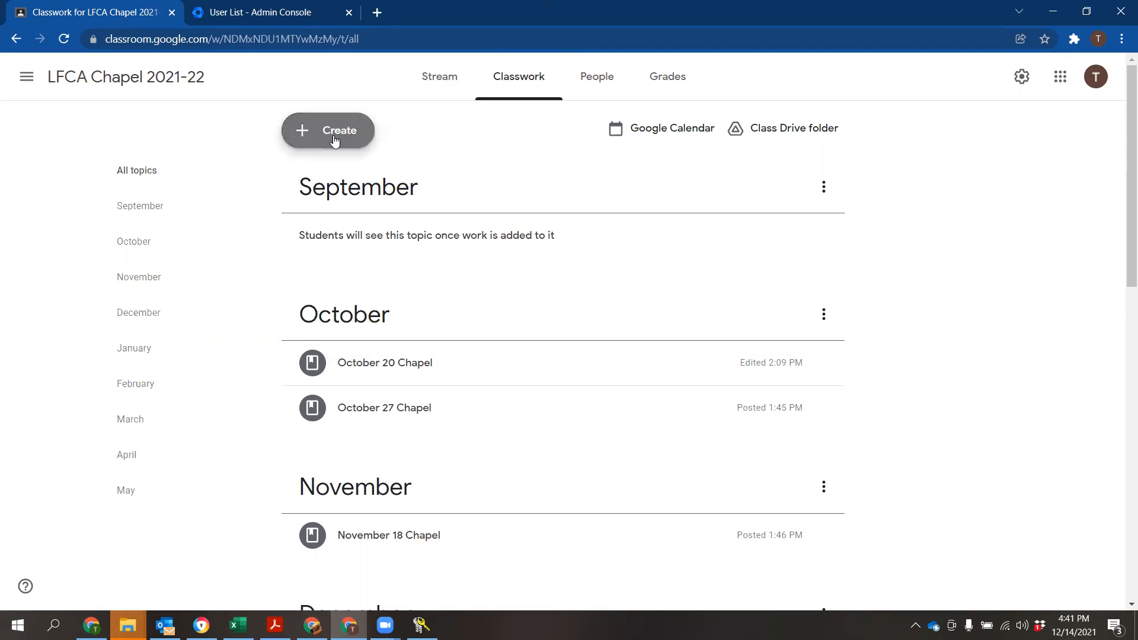
left_click(370, 185)
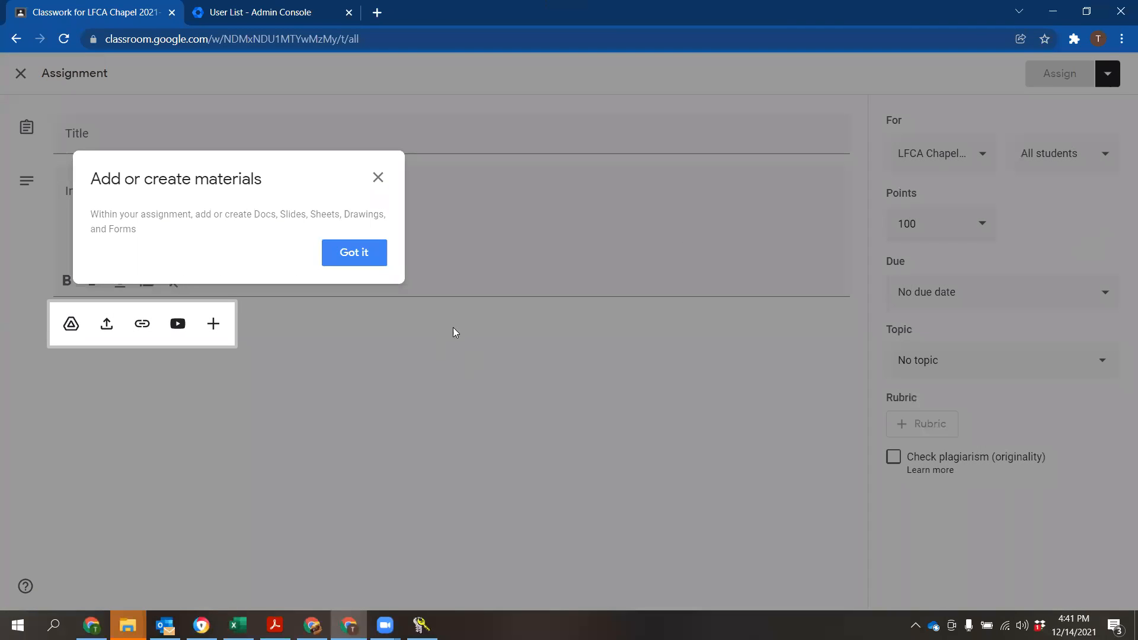
left_click(358, 256)
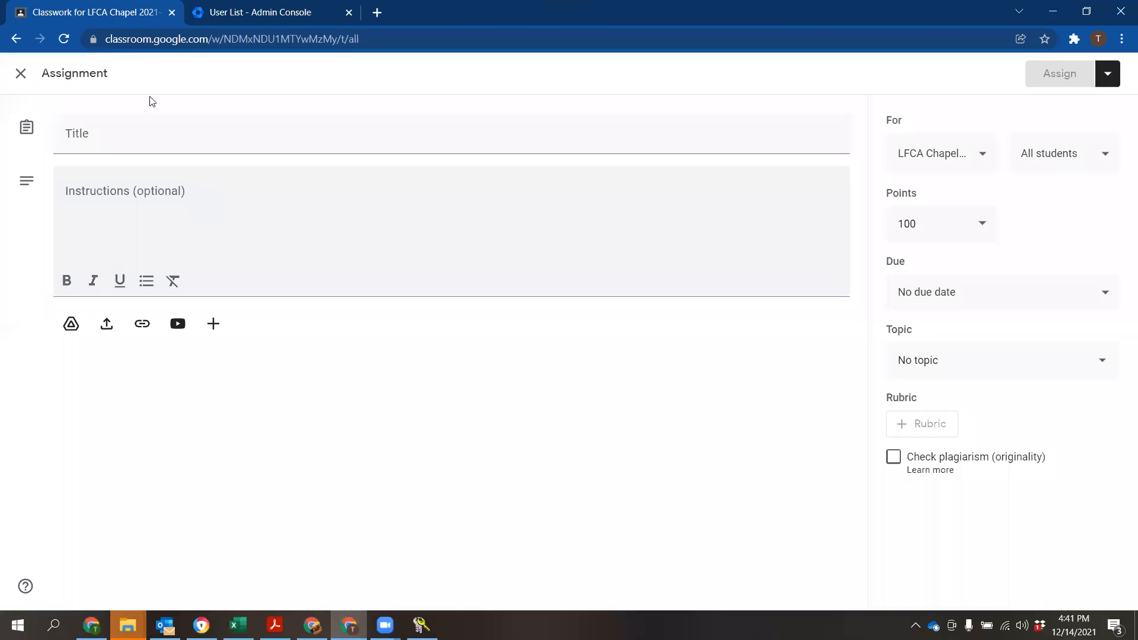
Title the assignment "Chapel Notes for December 9th 2021"
left_click(154, 141)
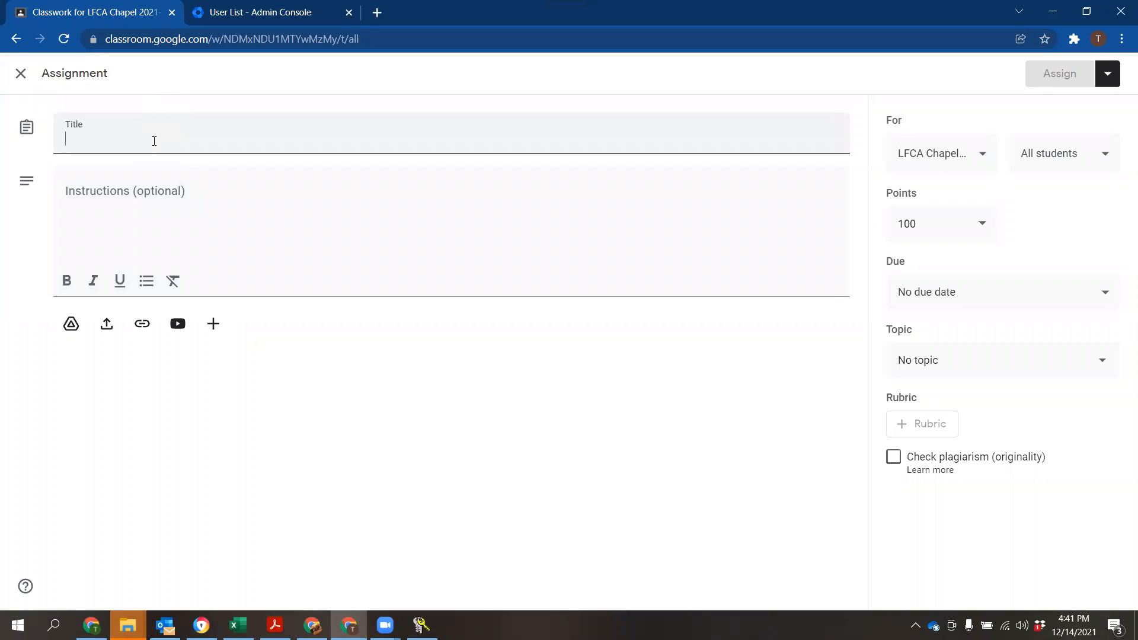
type("Chapel Notes for December 9")
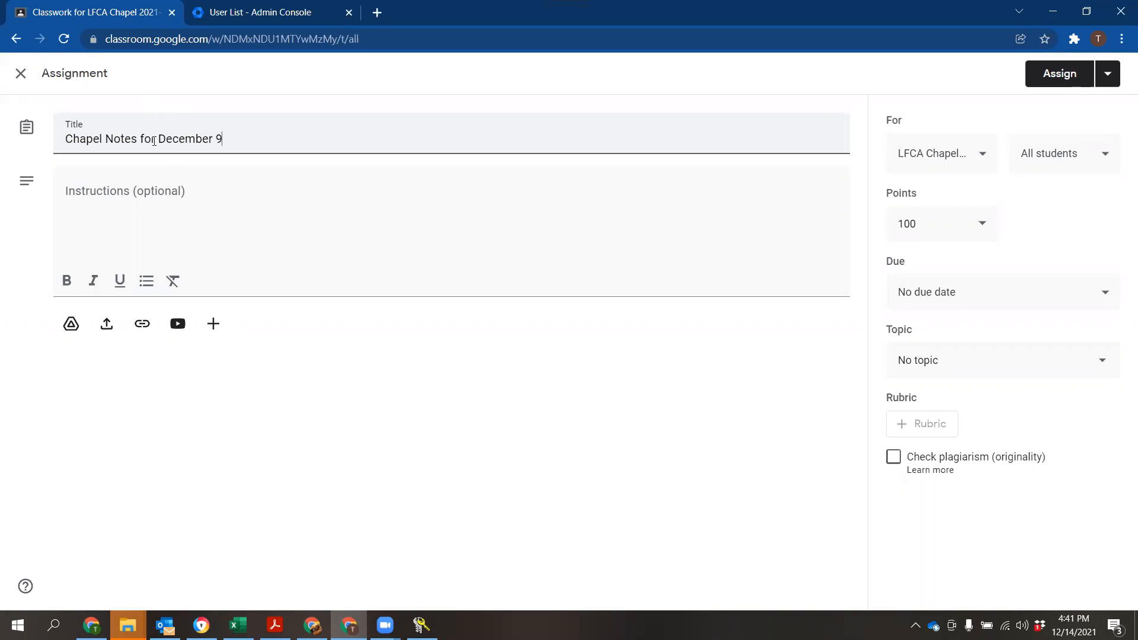
type("th 2021")
Enter the assignment instructions "Please watch the video for this chapel link below and create a document with your notes!"
left_click(138, 193)
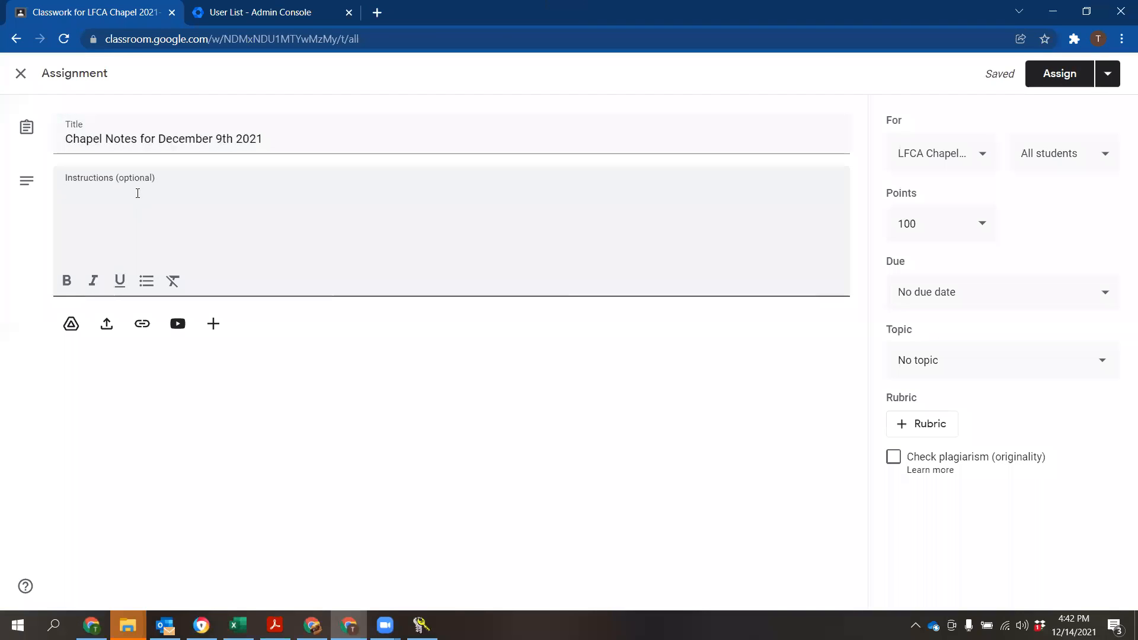
type("{;")
type("Please")
key("BackSpace")
key("BackSpace")
key("BackSpace")
type("ase watch the bieo")
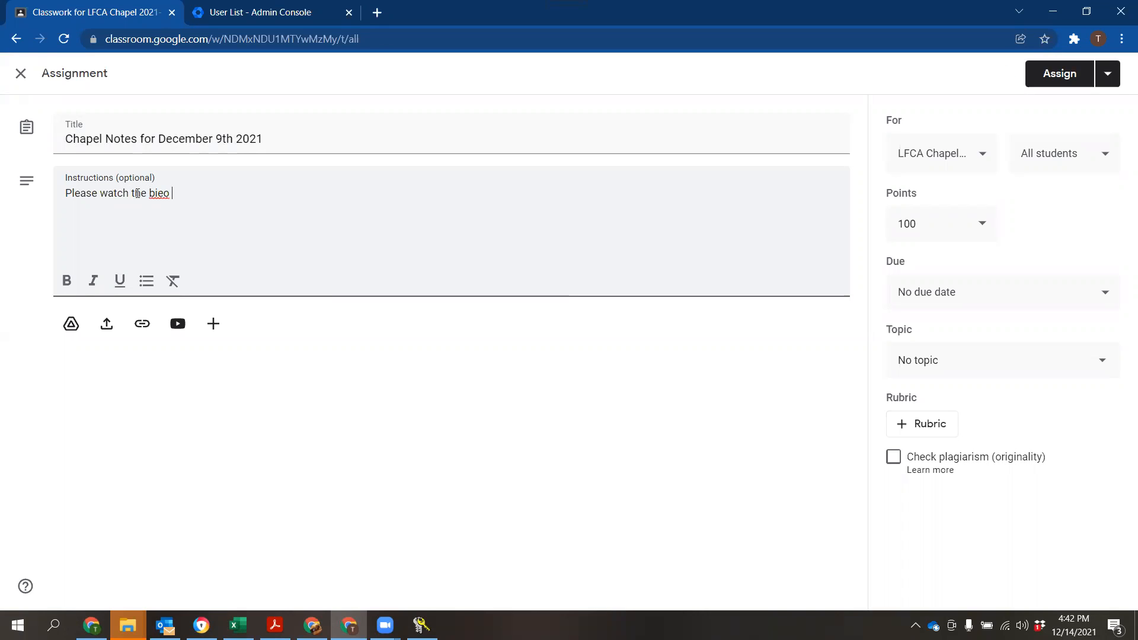
key("BackSpace")
key("BackSpace")
key("BackSpace")
key("BackSpace")
key("BackSpace")
type("v")
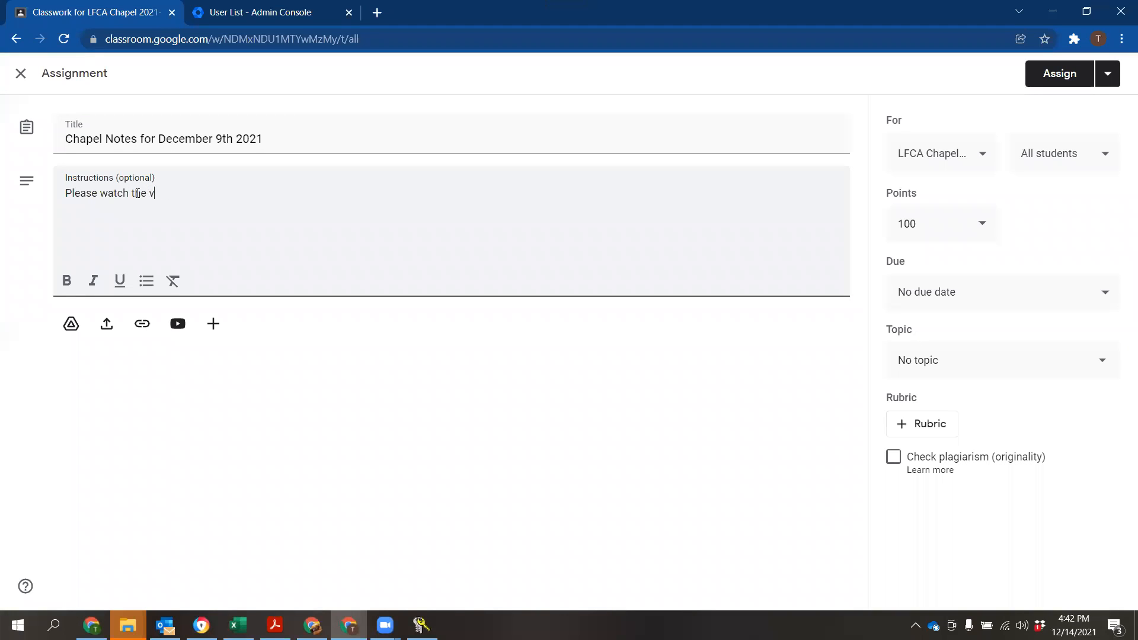
type("ideo for this chapel link ")
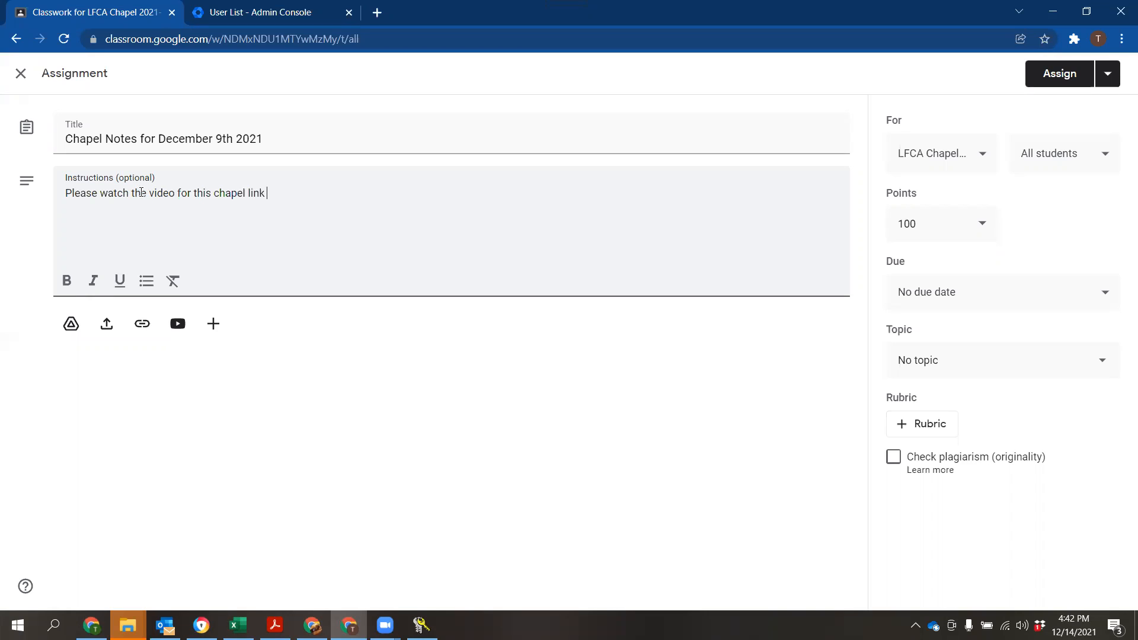
type("below and create a document with your notes!")
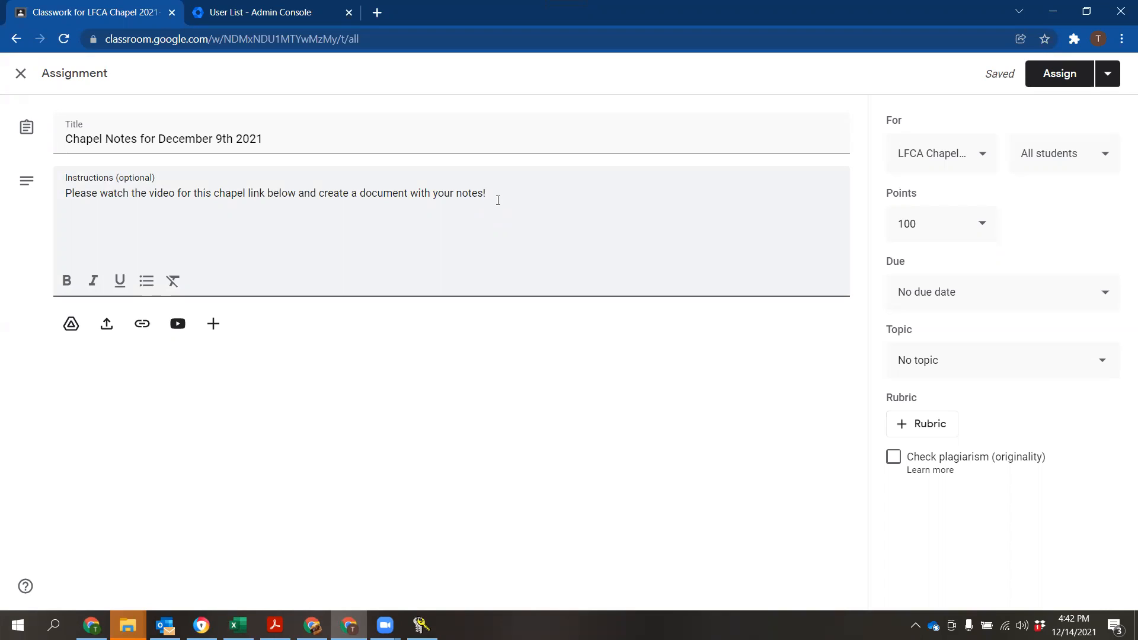
Add a sentence to the instructions telling students to "Turn your note in to" the named teacher "when completed"
type("Turn your note into")
key("BackSpace")
key("BackSpace")
key("BackSpace")
type("to Mrs Bre")
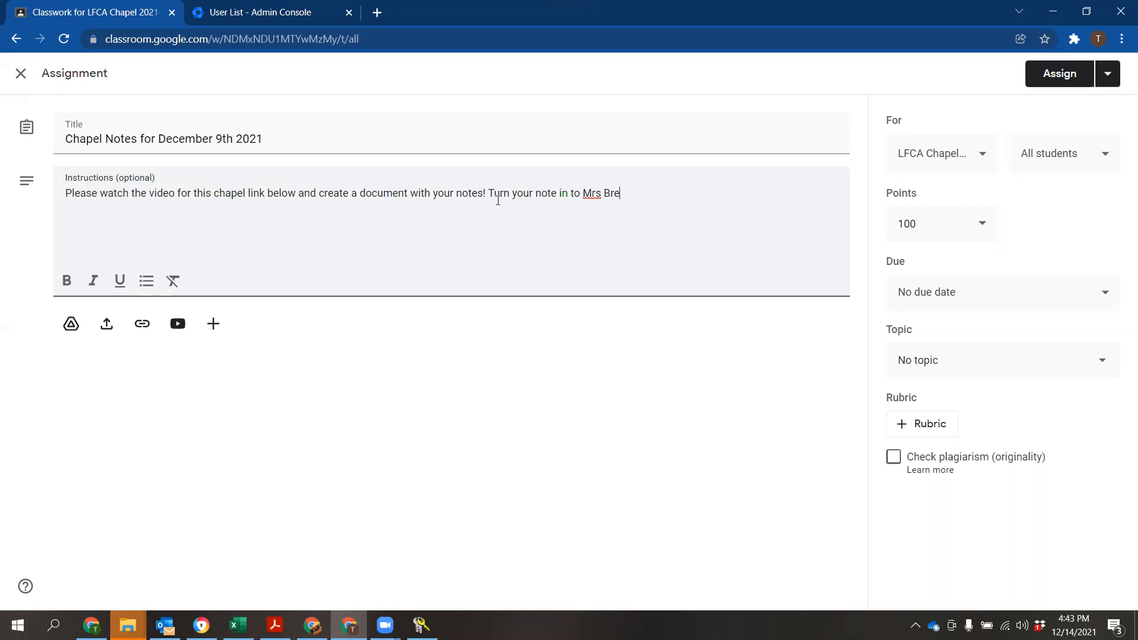
type("win when completed")
type(".")
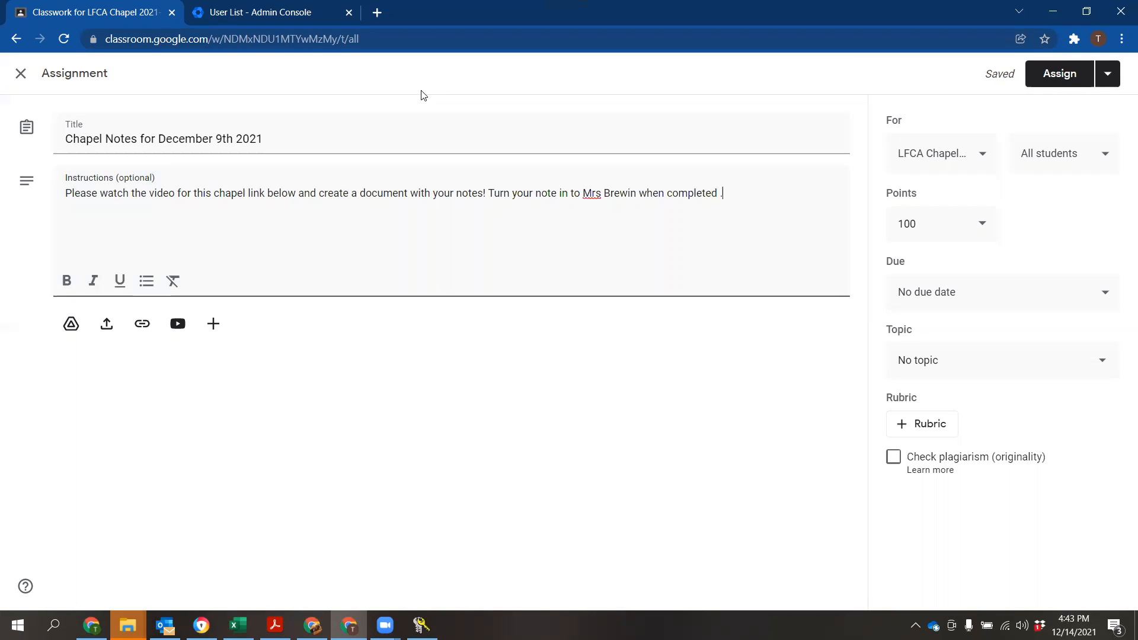
left_click(177, 325)
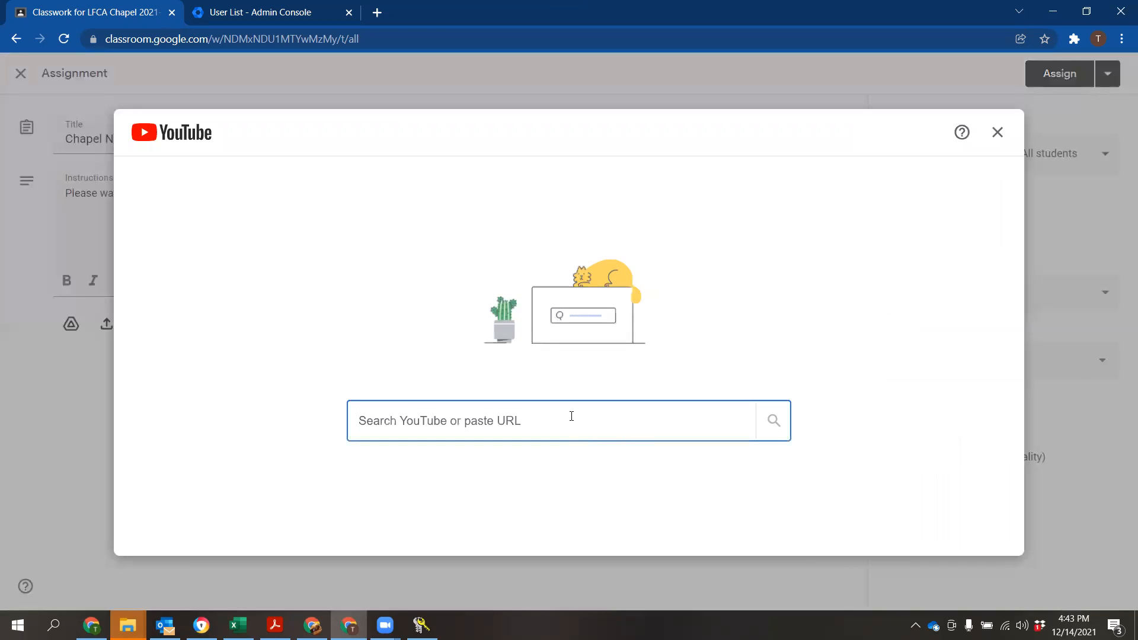
type("https://youtu.be/2gk3ZJr_VRU")
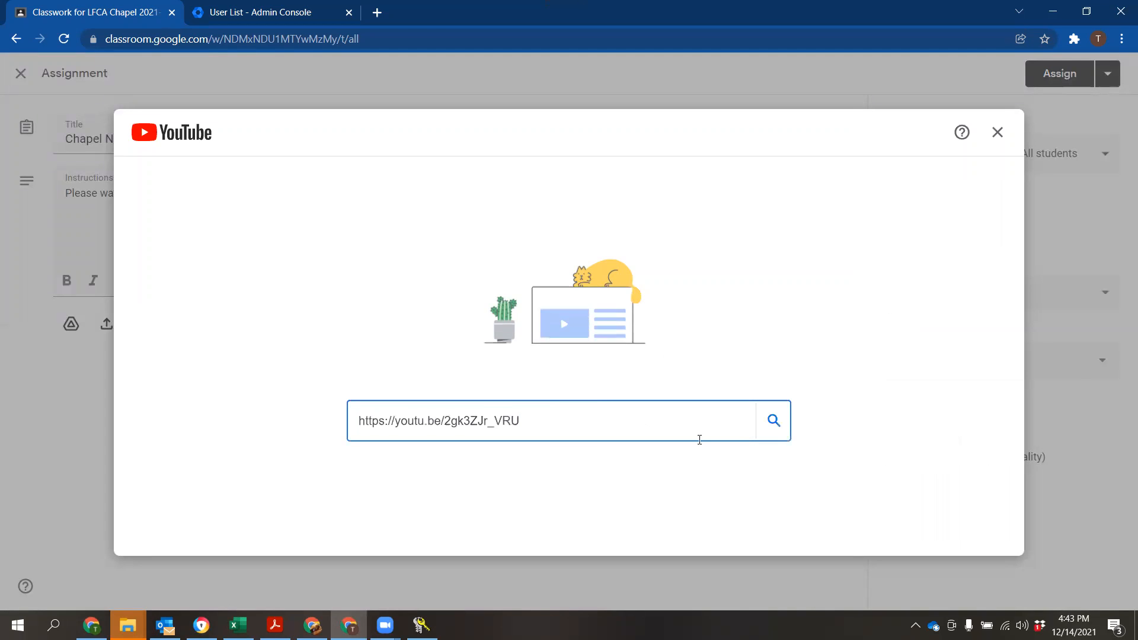
left_click(781, 426)
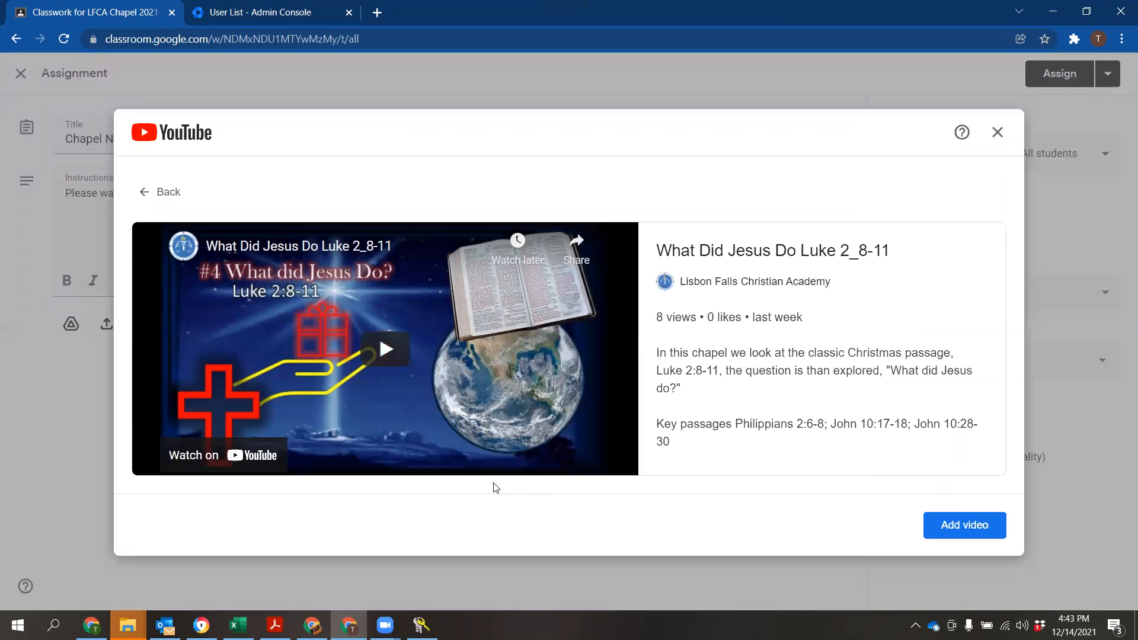
left_click(977, 526)
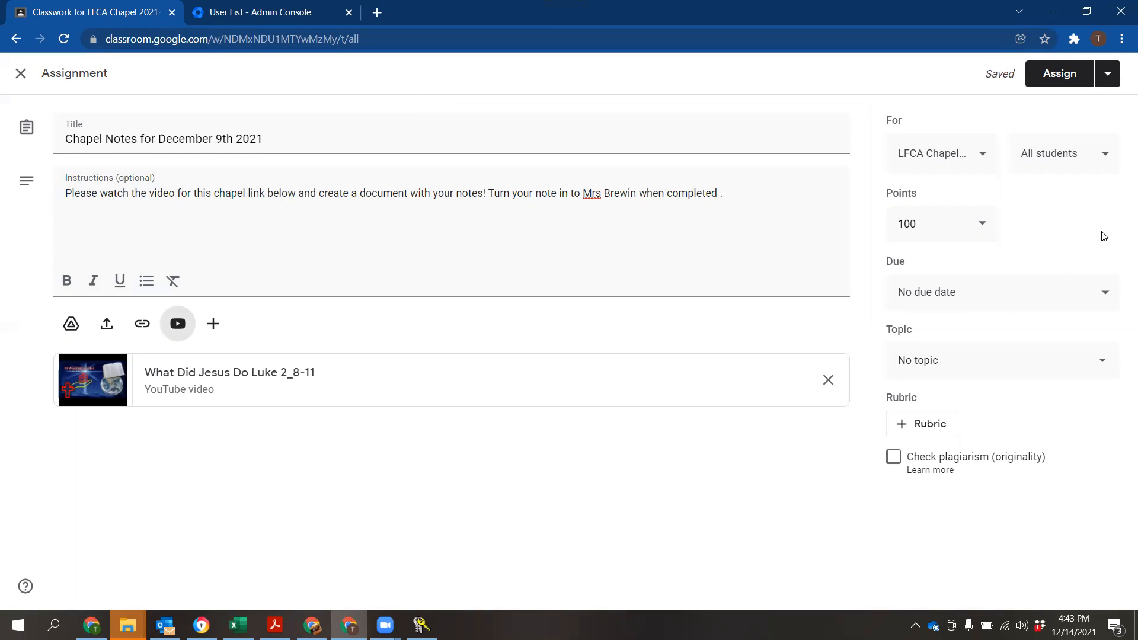
Make the assignment ungraded and set its due date to Dec 16, 2021
left_click(979, 226)
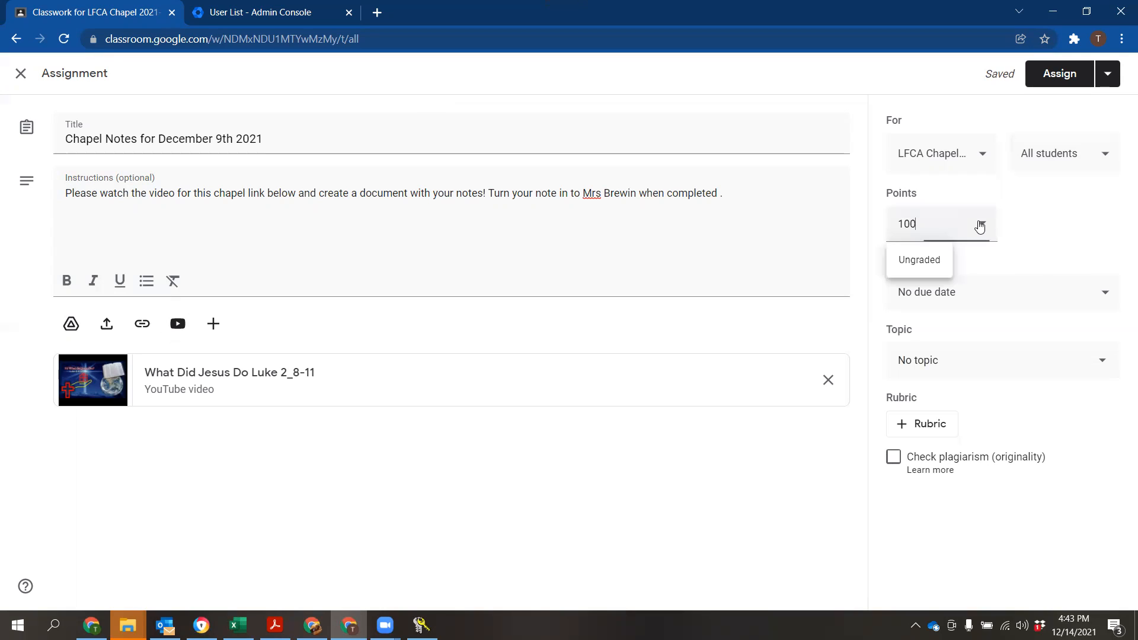
left_click(929, 268)
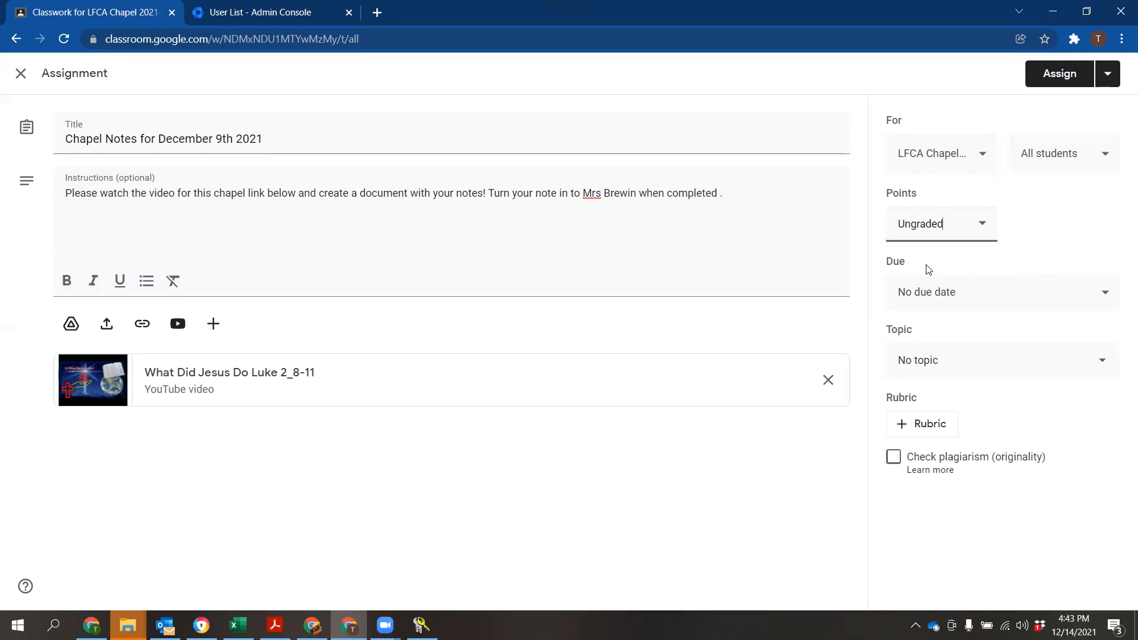
left_click(1064, 299)
left_click(1040, 354)
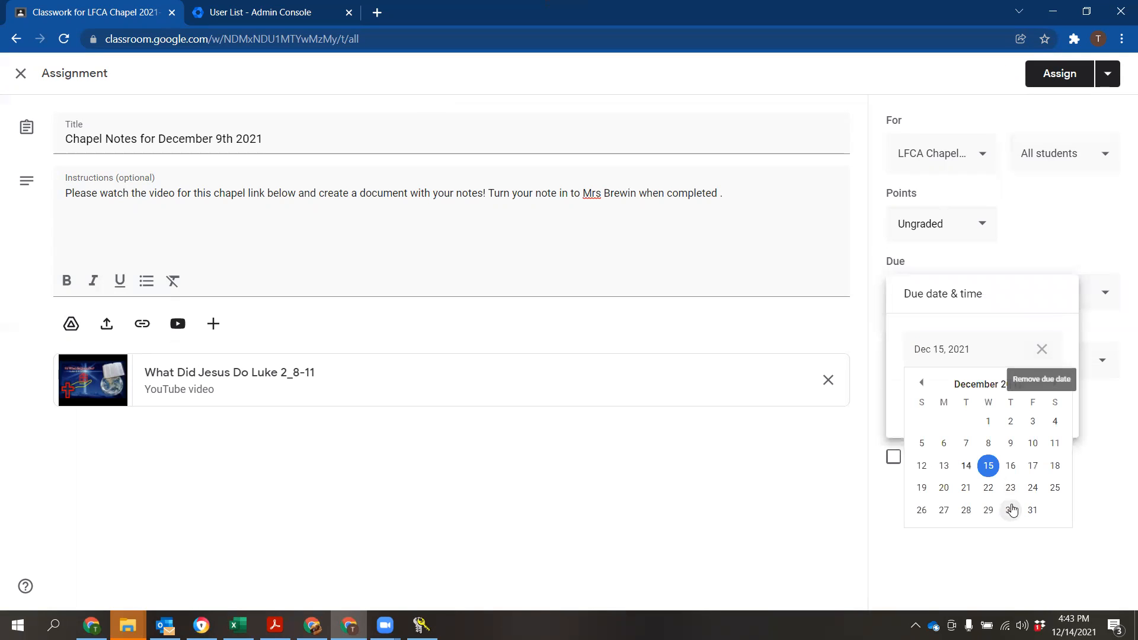
left_click(1011, 466)
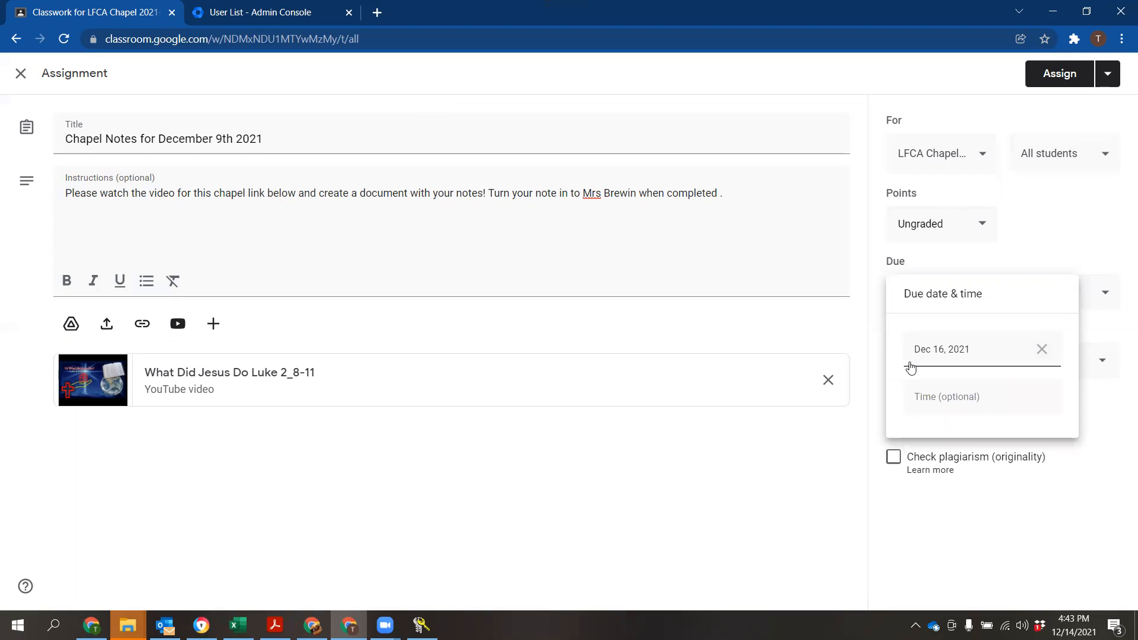
left_click(1050, 245)
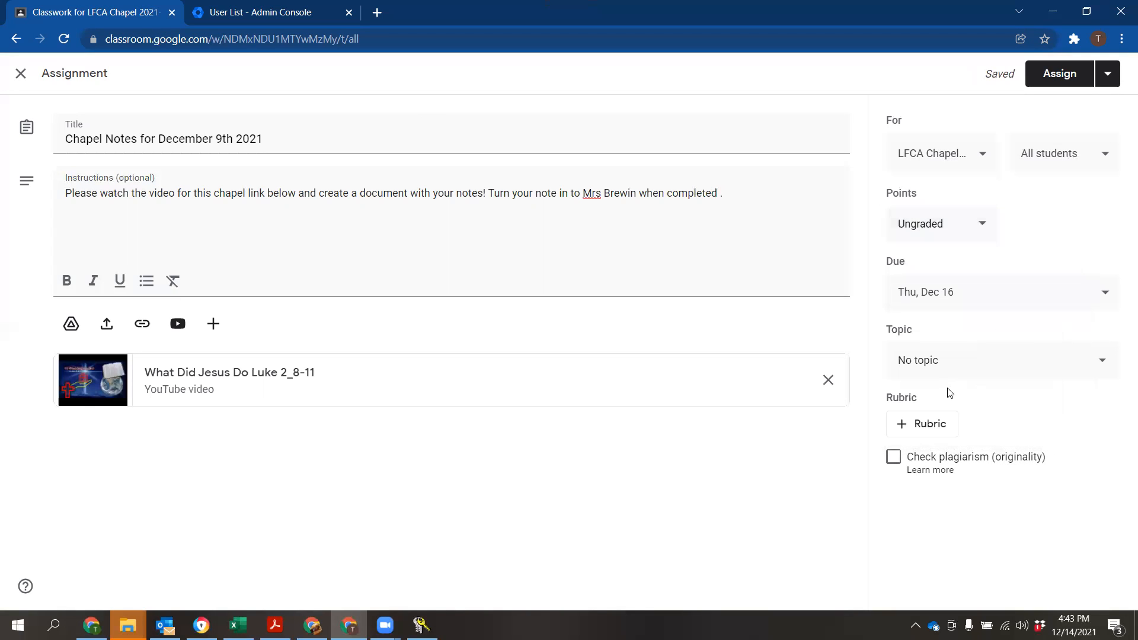
File the assignment under the December topic and limit its recipients to only the first listed student
left_click(946, 365)
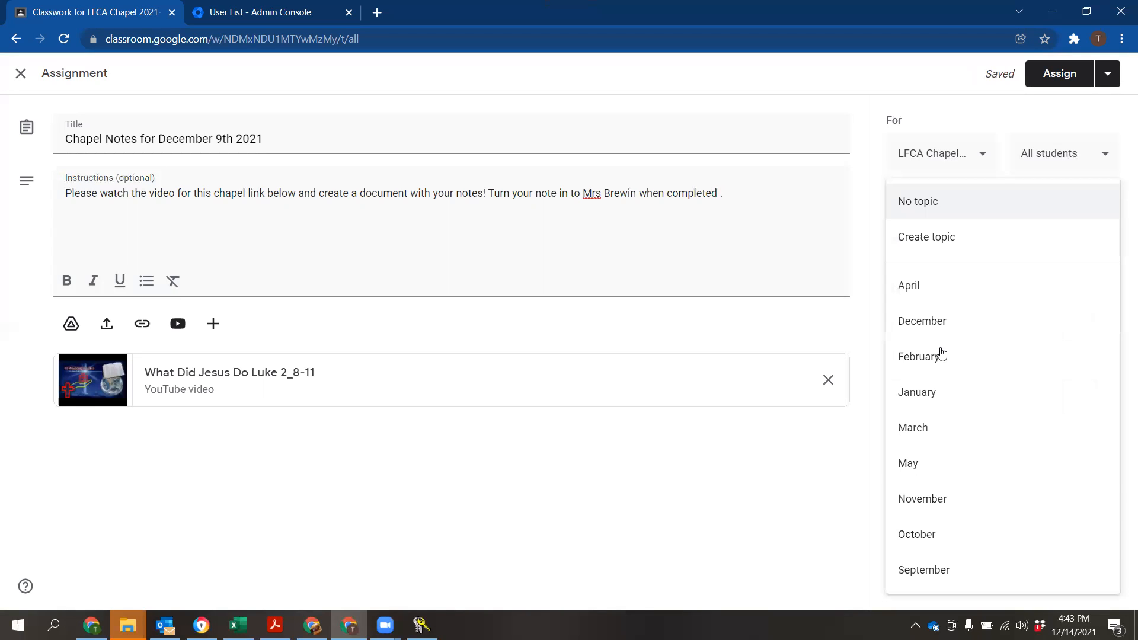
left_click(922, 322)
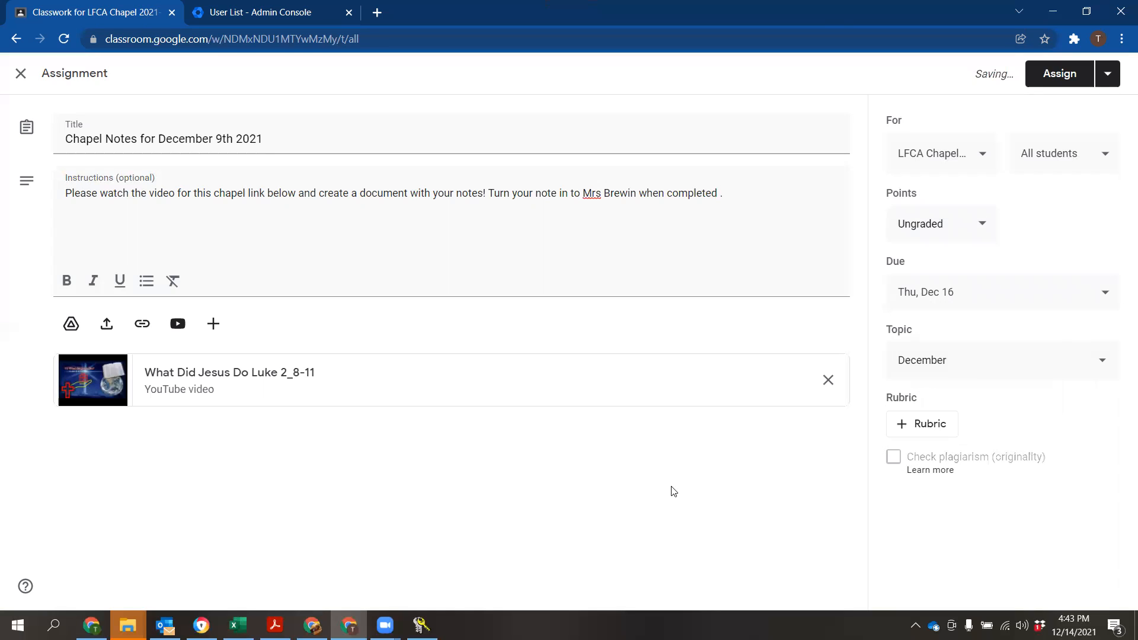
left_click(1106, 156)
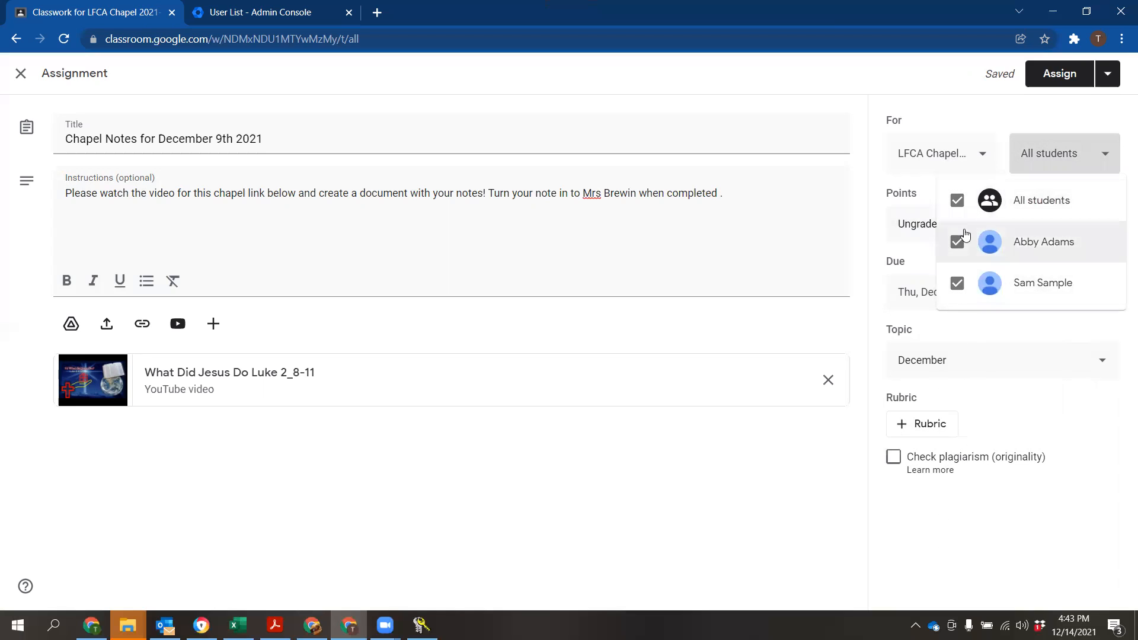
left_click(960, 209)
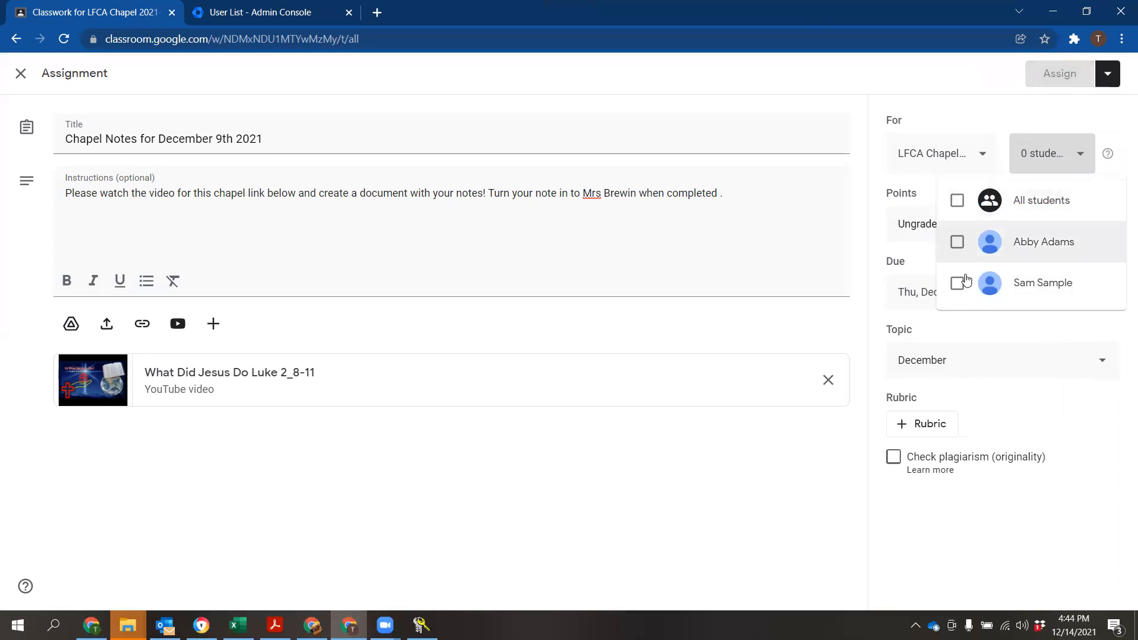
left_click(957, 242)
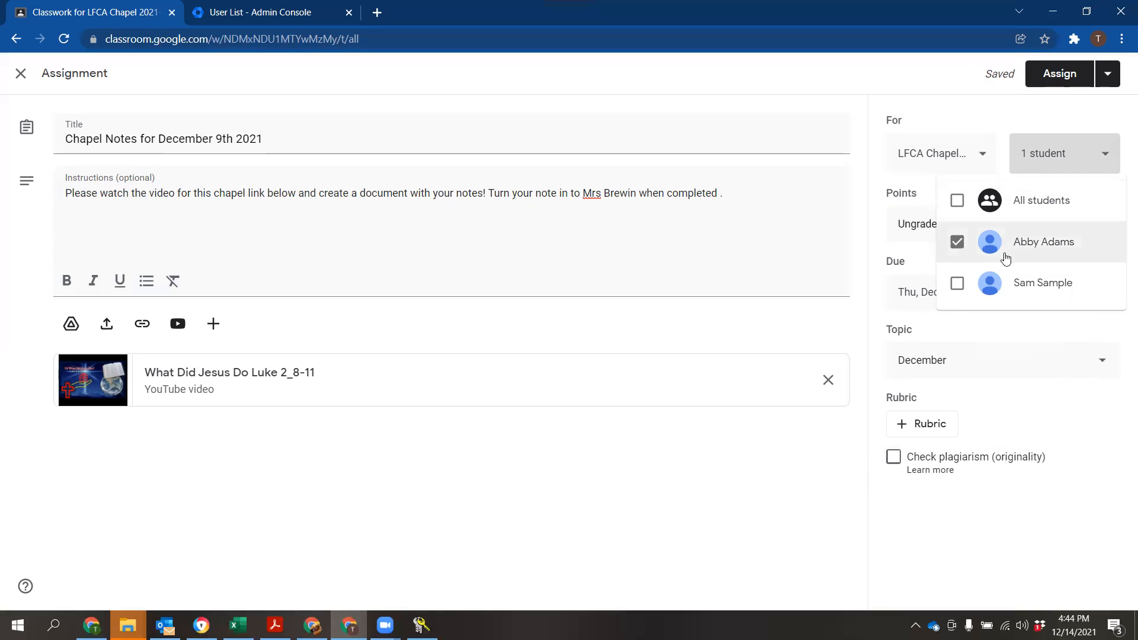
Post the assignment to the class and check its details under the December topic in the classwork list
left_click(1062, 82)
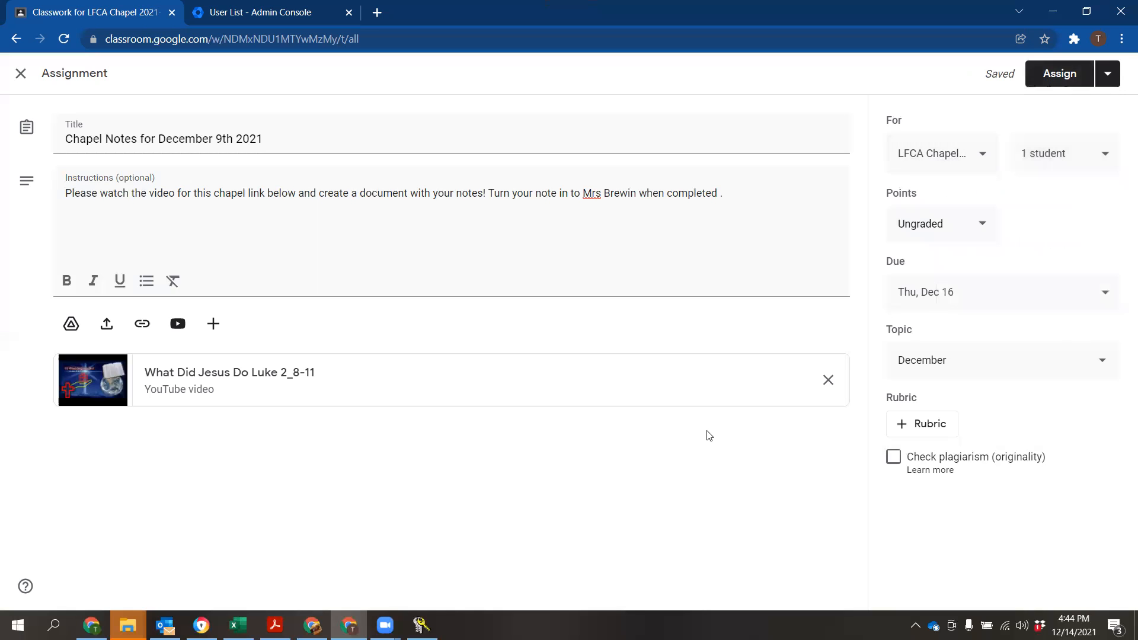
left_click(1060, 73)
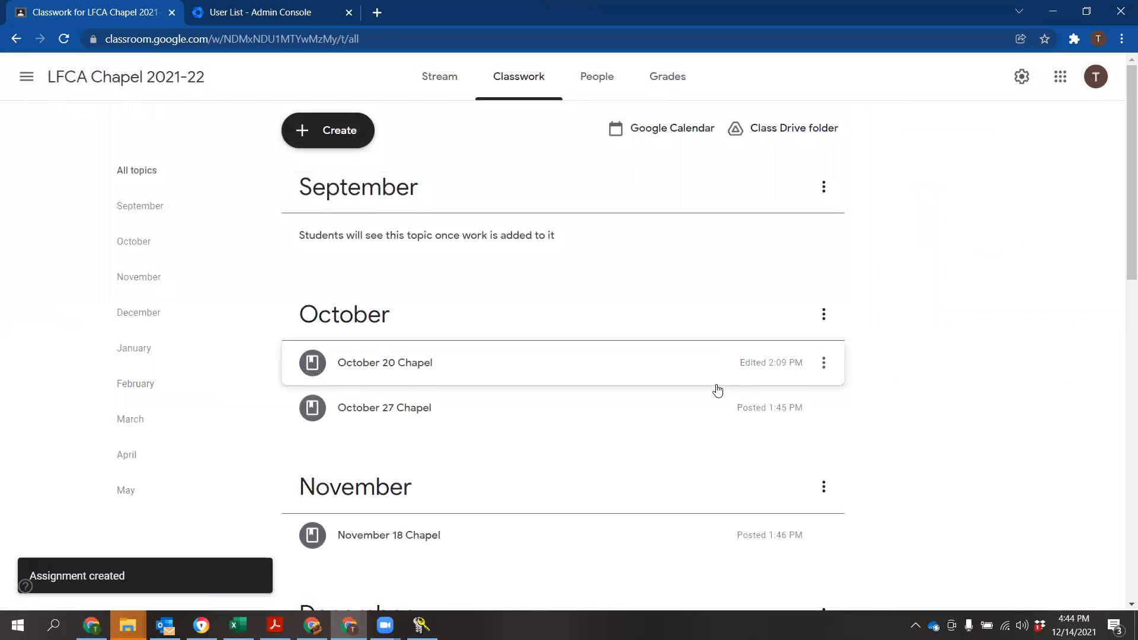
scroll(716, 389, "down", 1)
scroll(711, 390, "down", 6)
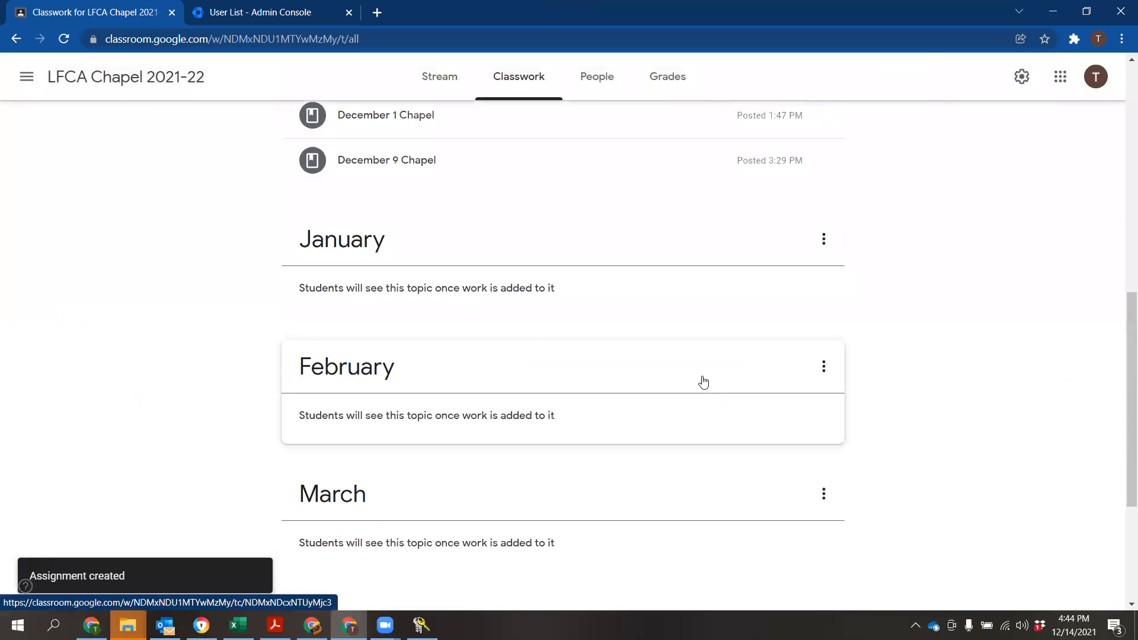
scroll(579, 417, "up", 2)
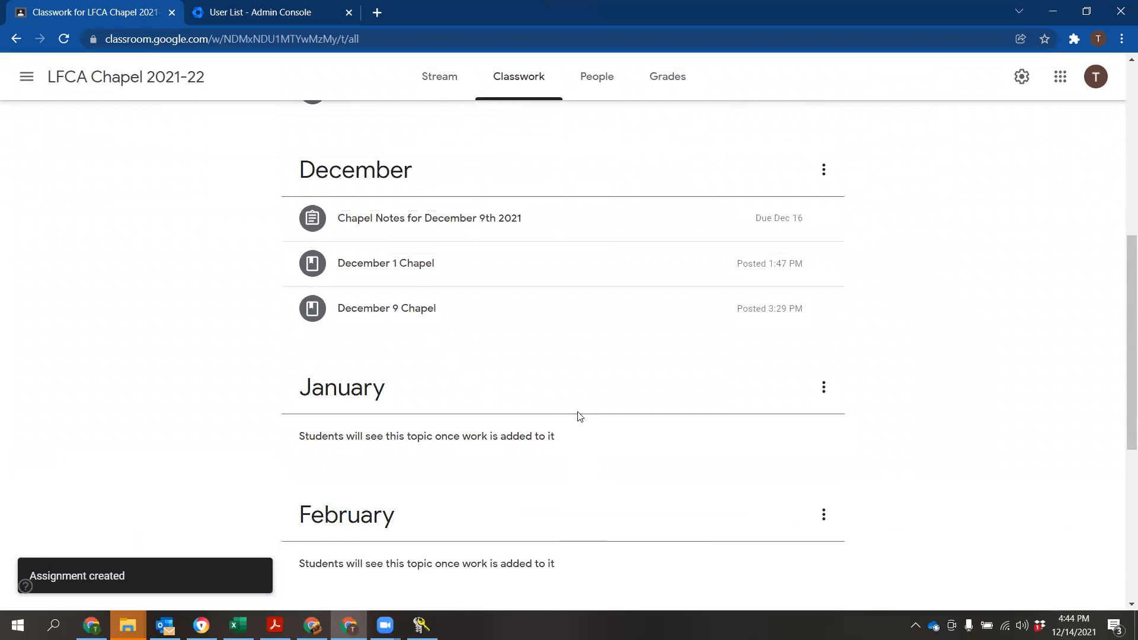
left_click(495, 222)
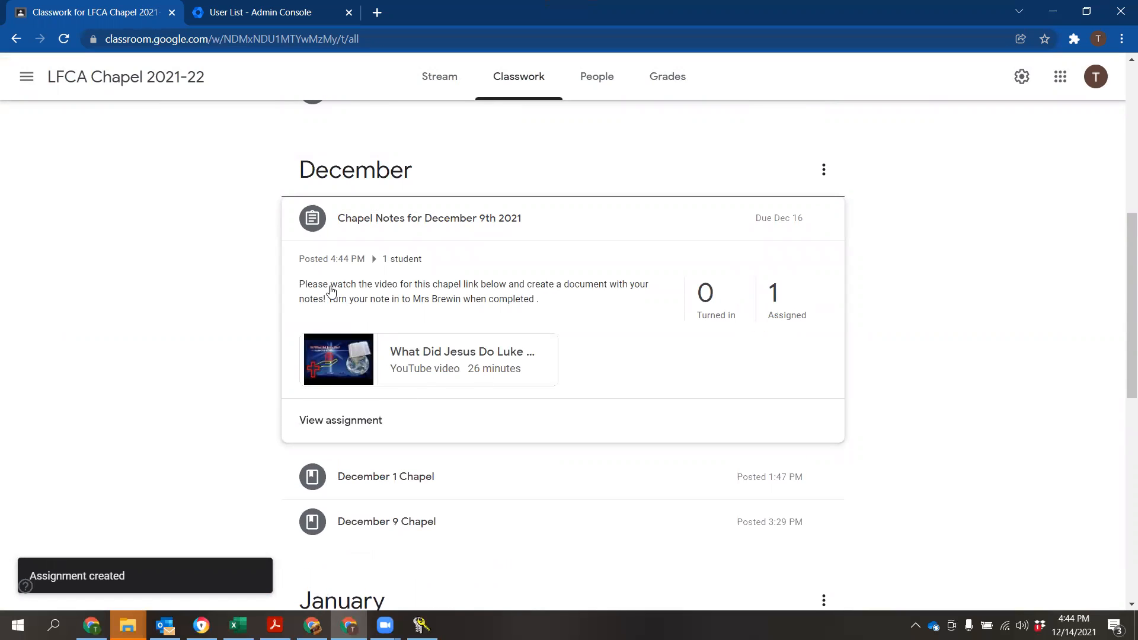
left_click(413, 266)
left_click(657, 298)
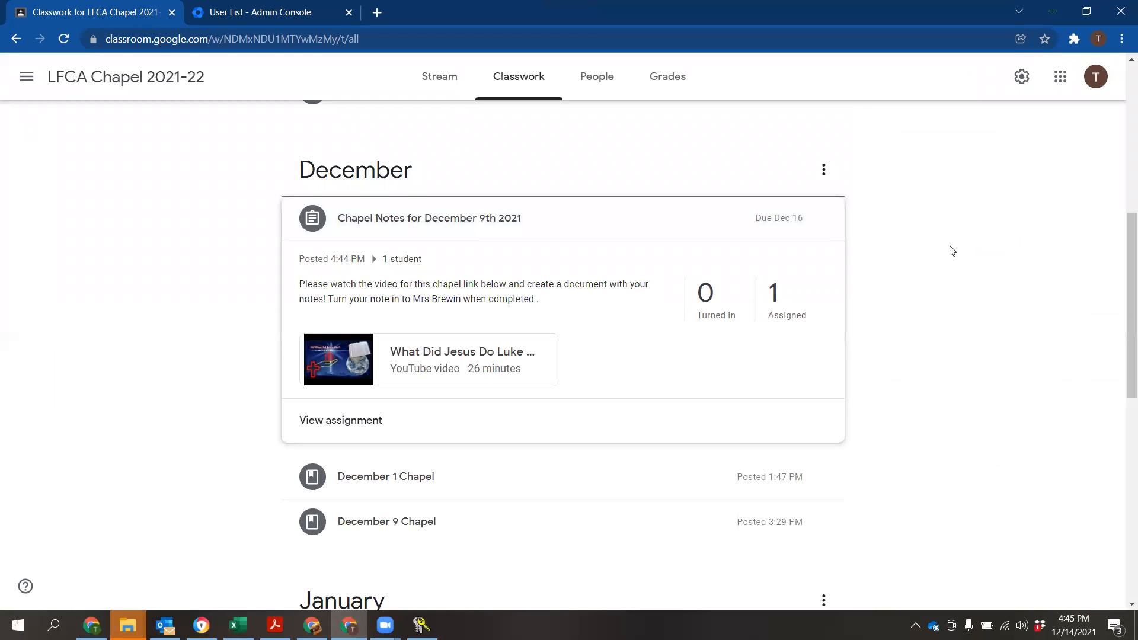
left_click(362, 219)
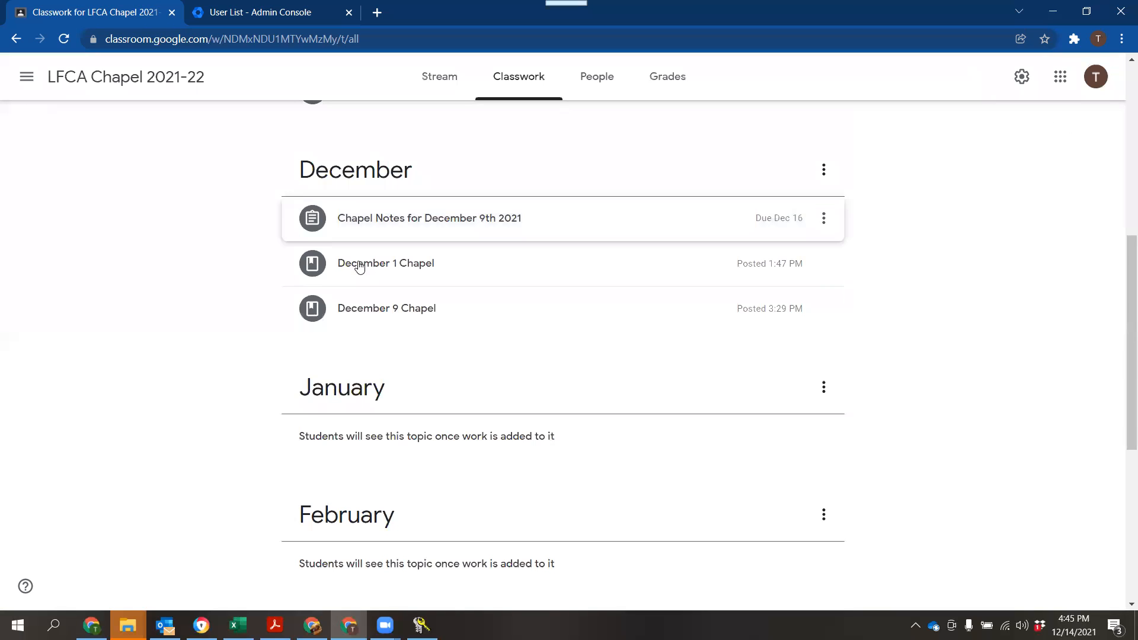
Start a second assignment in the class, make it ungraded and set its due date to Dec 20, 2021
scroll(332, 264, "up", 8)
left_click(356, 129)
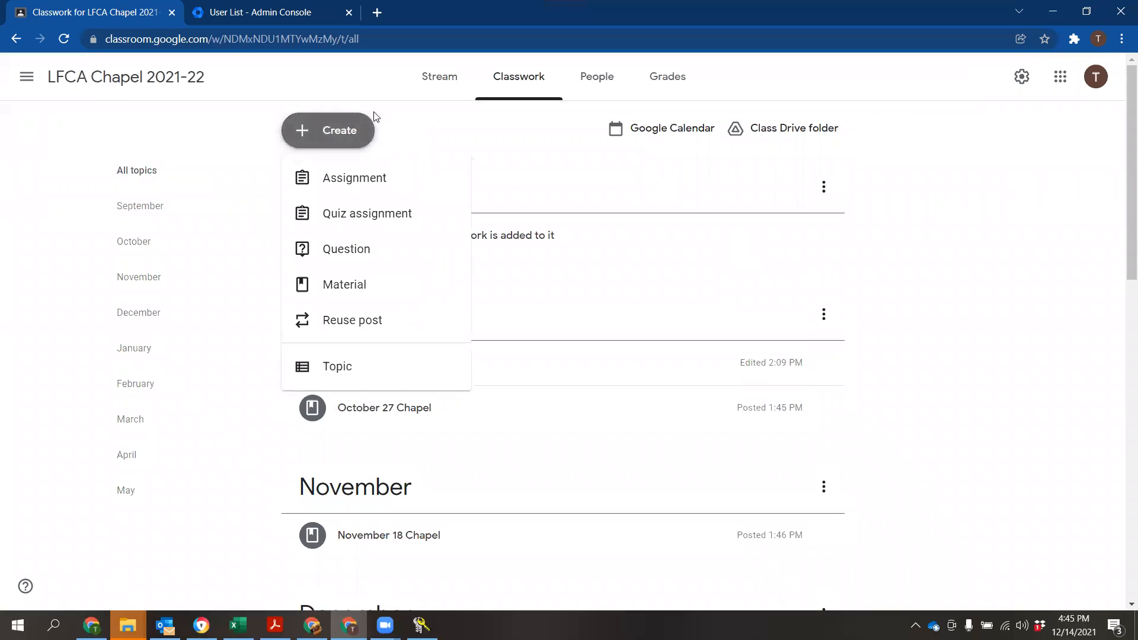
left_click(357, 173)
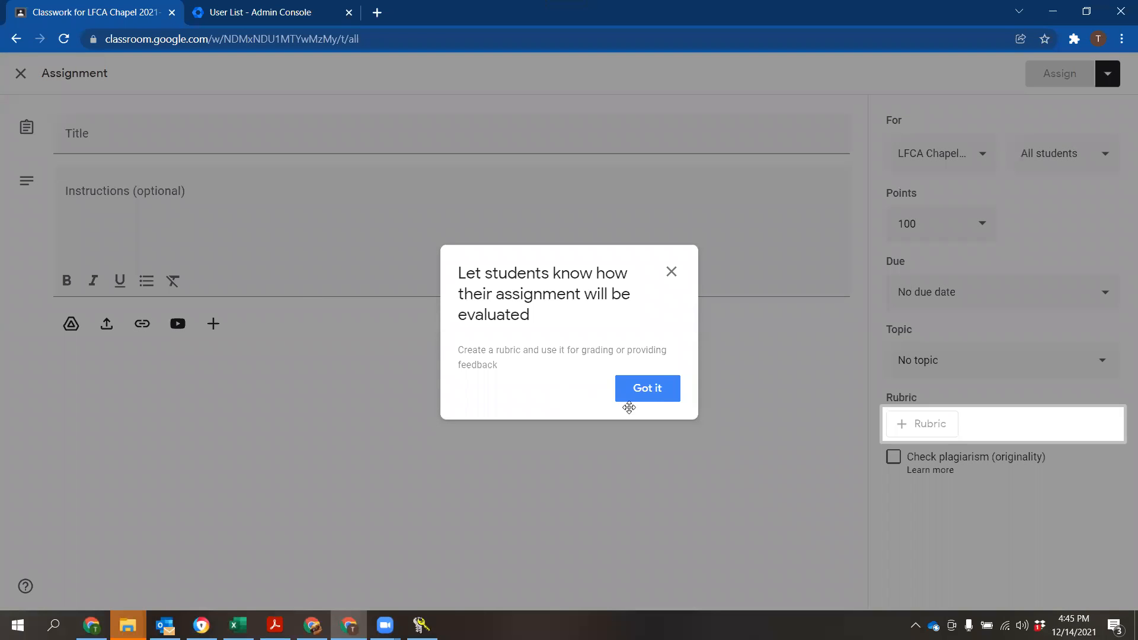
left_click(652, 396)
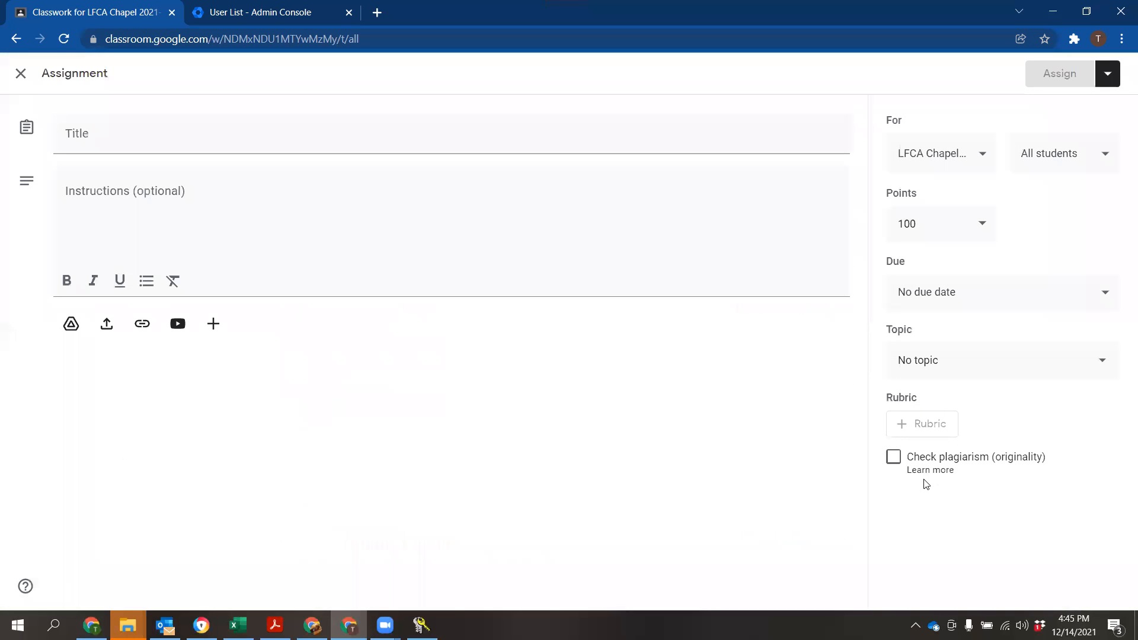
left_click(927, 225)
left_click(923, 261)
left_click(969, 297)
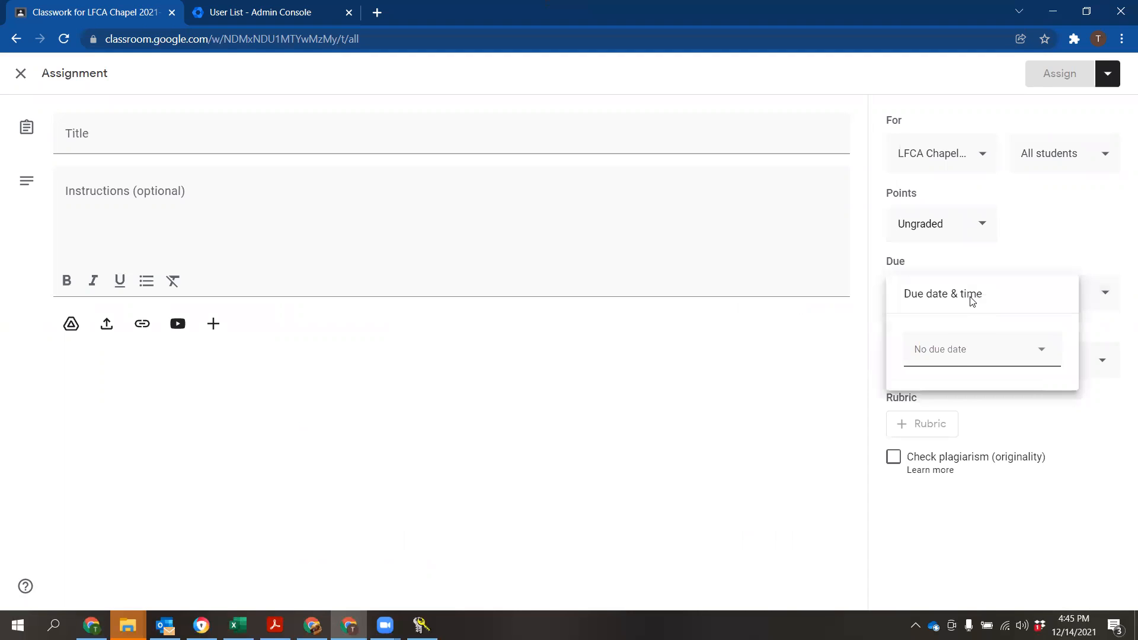
left_click(955, 358)
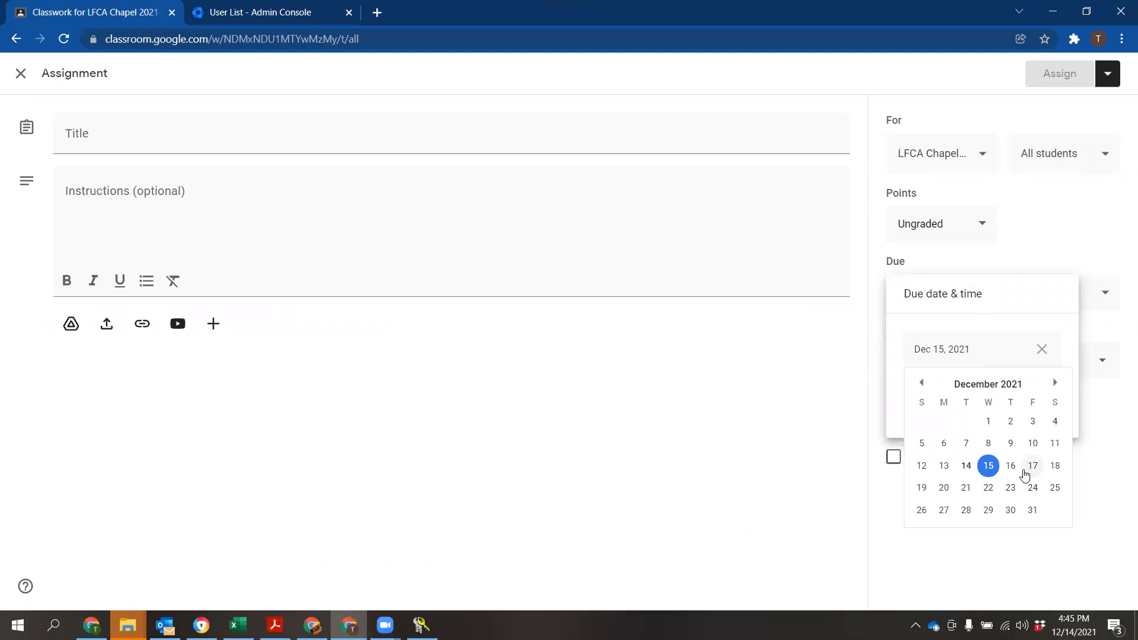
left_click(942, 488)
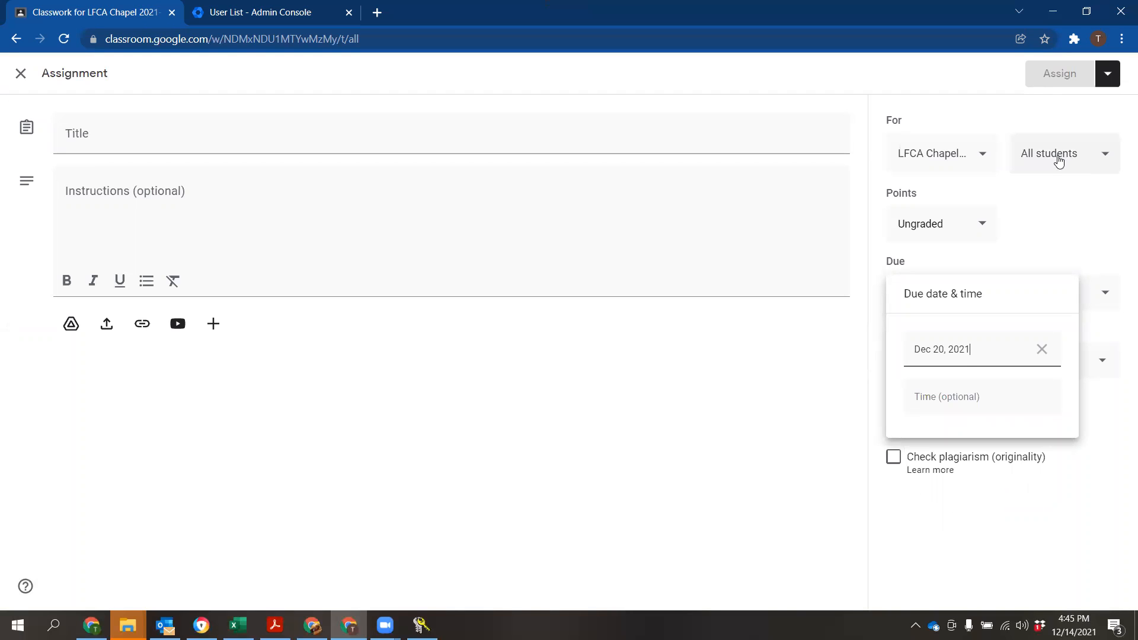
Limit the new assignment's recipients to only the second listed student
left_click(1015, 154)
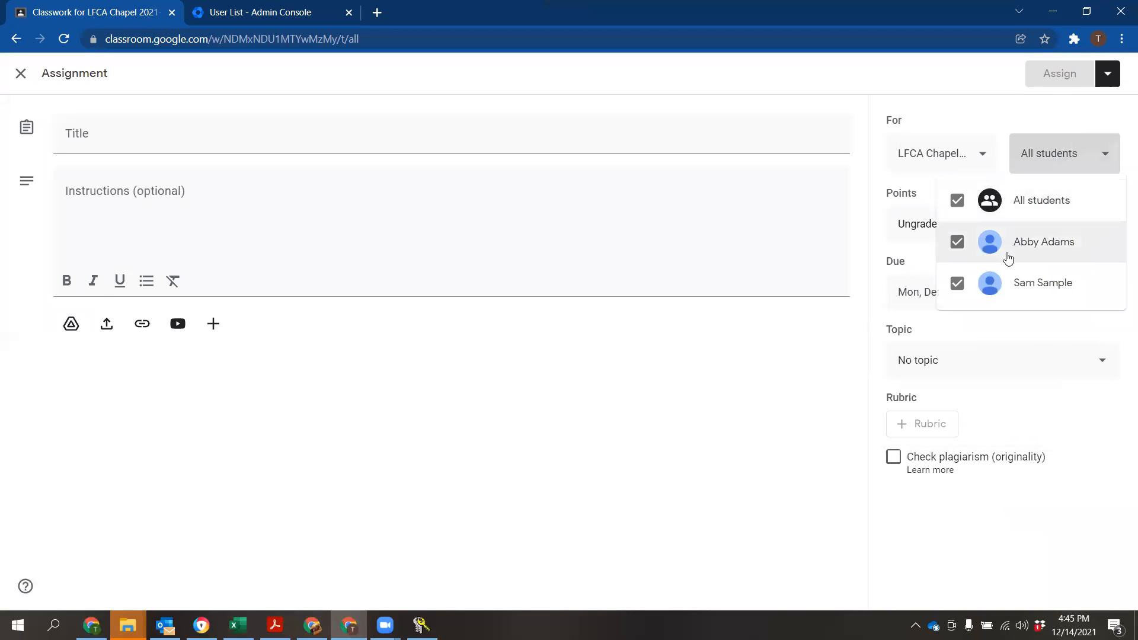
left_click(957, 201)
left_click(957, 283)
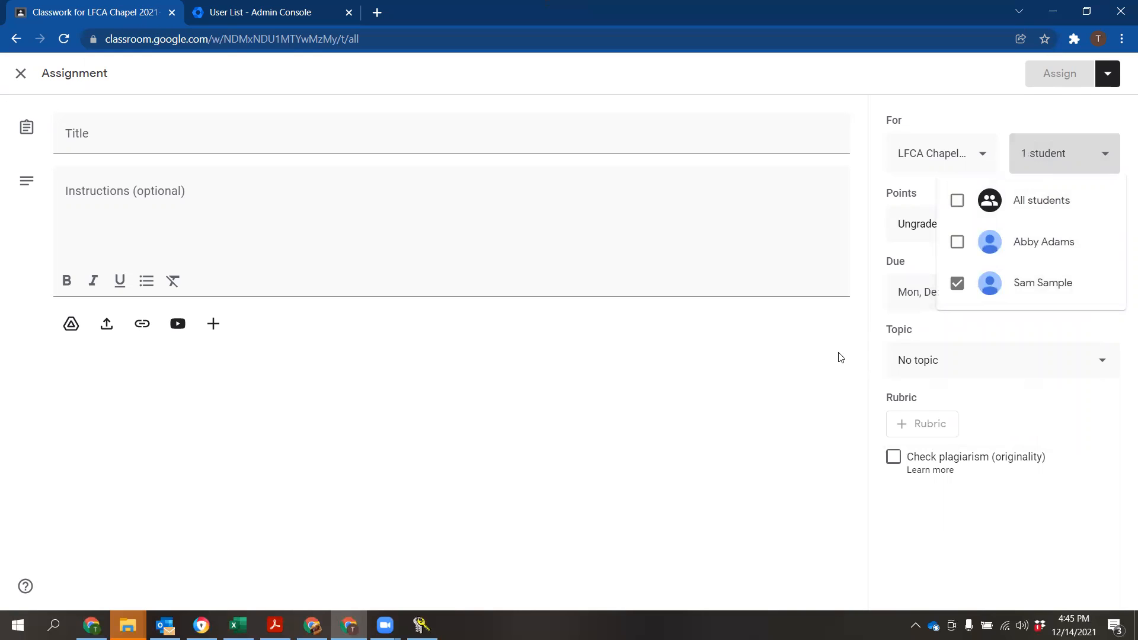
left_click(777, 403)
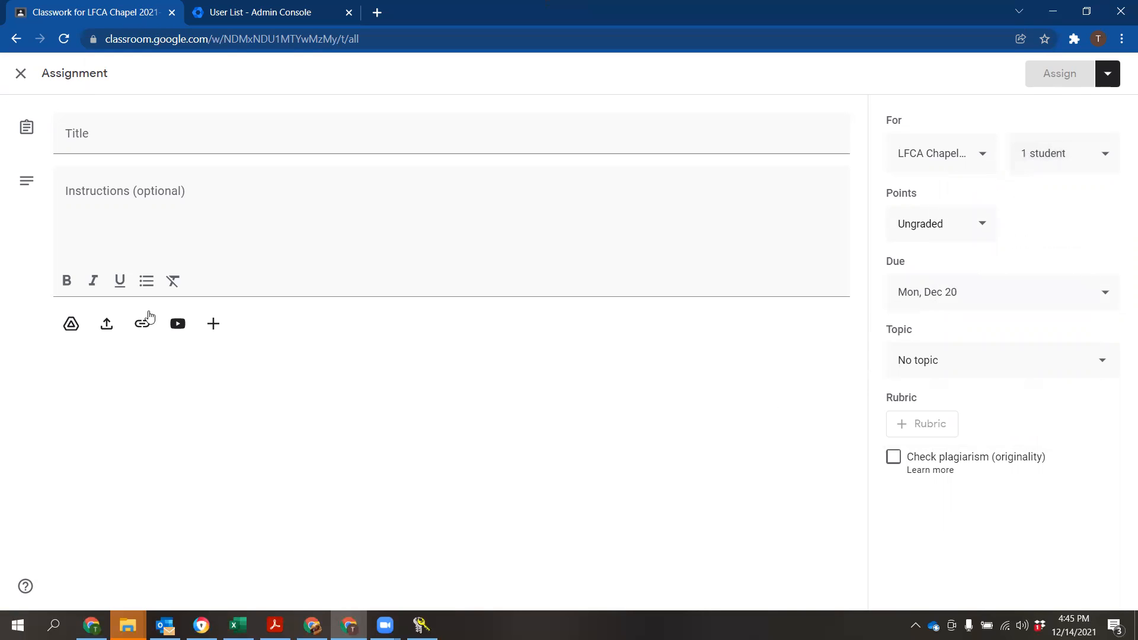
left_click(172, 330)
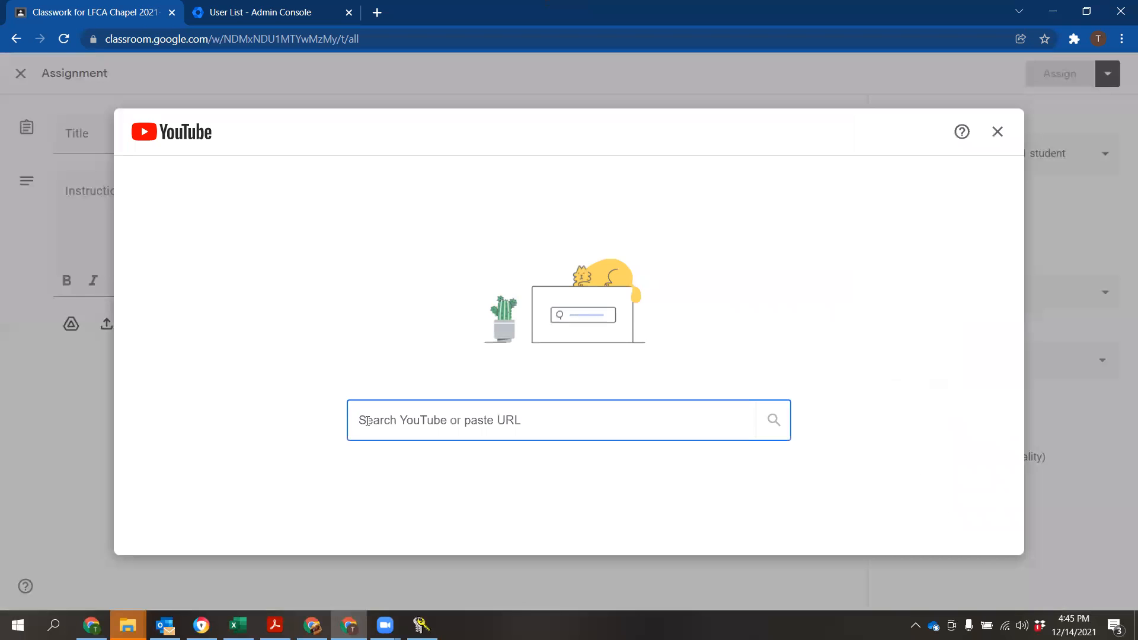
type("https://youtu.be/2gk3ZJr_VRU")
left_click(774, 420)
left_click(975, 532)
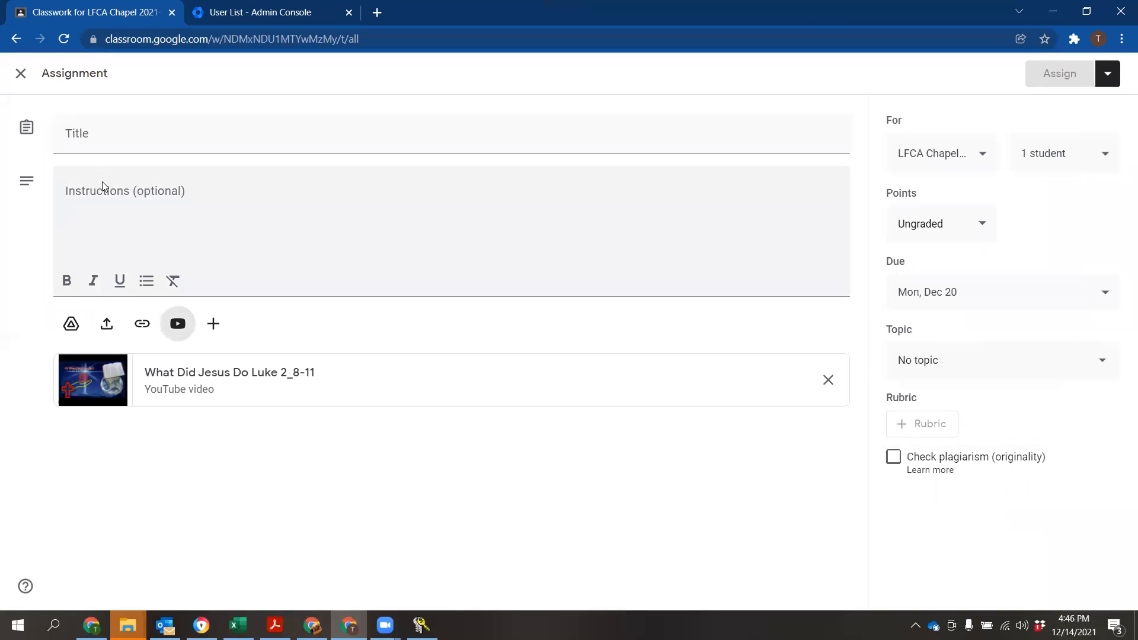
Title the assignment "Chapel notes Dec 9 2021 - Document"
left_click(104, 144)
type("C")
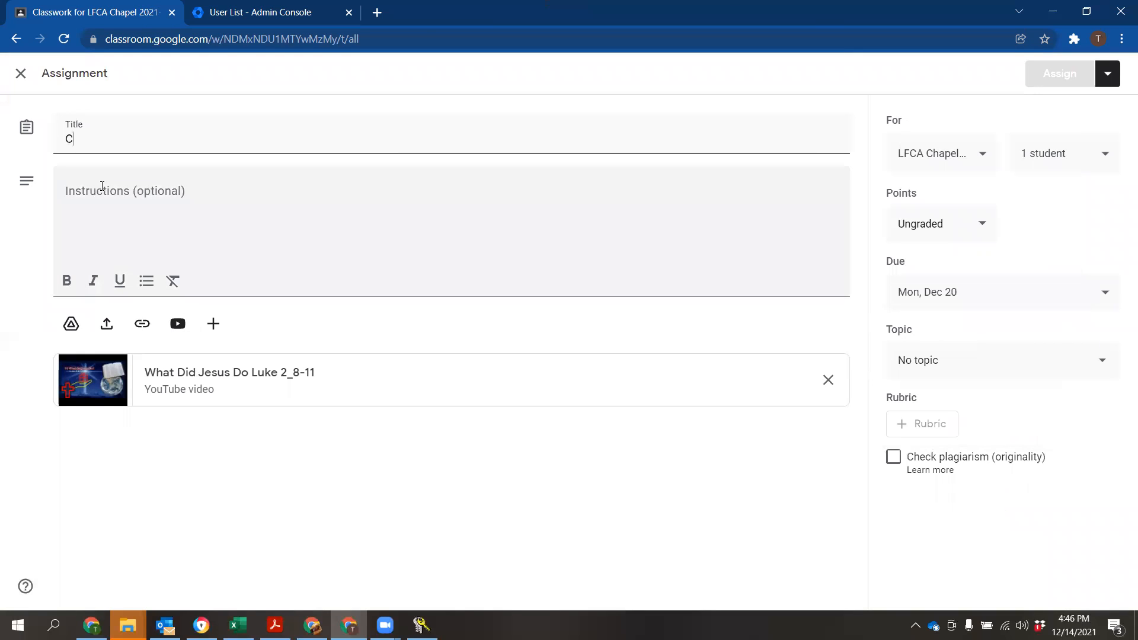
type("hapel notes ")
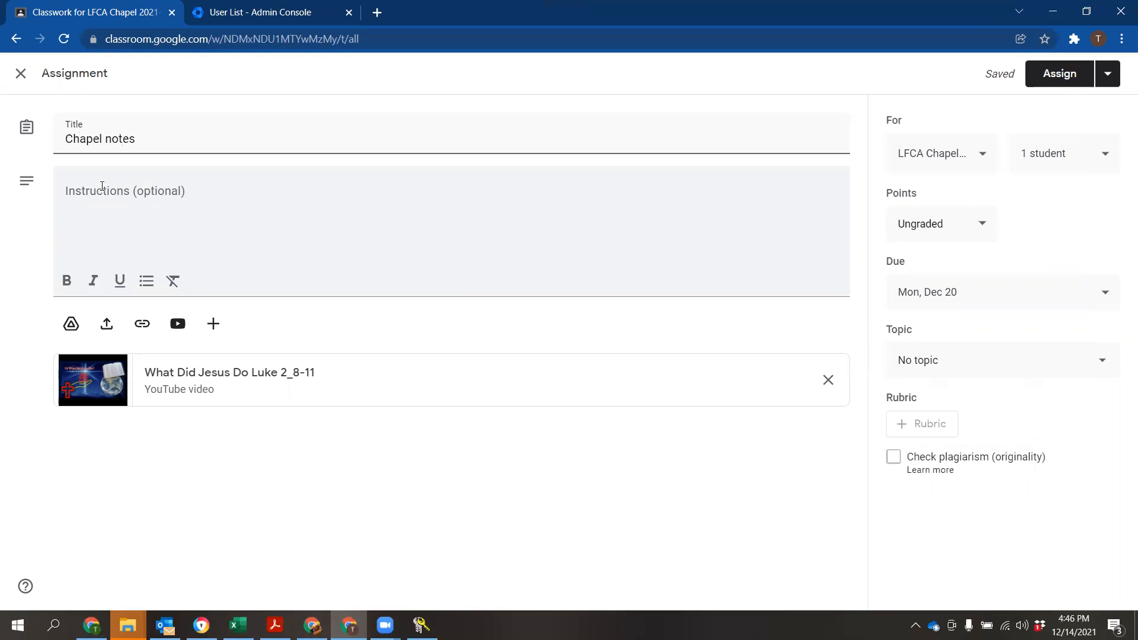
type("e")
key("BackSpace")
type("Dec 9")
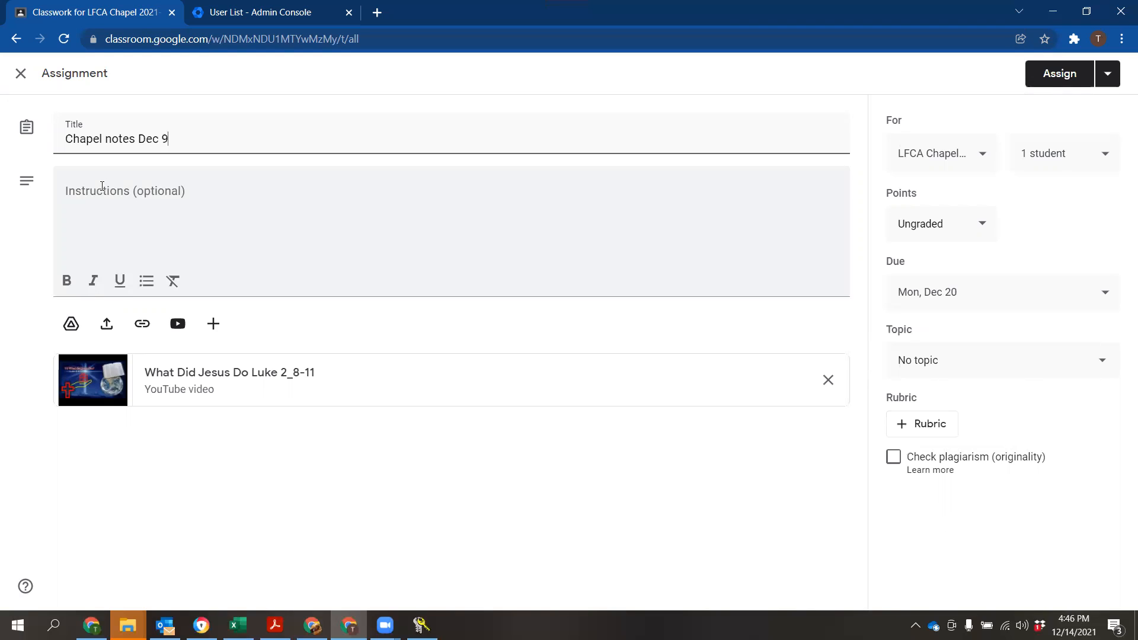
left_click(102, 186)
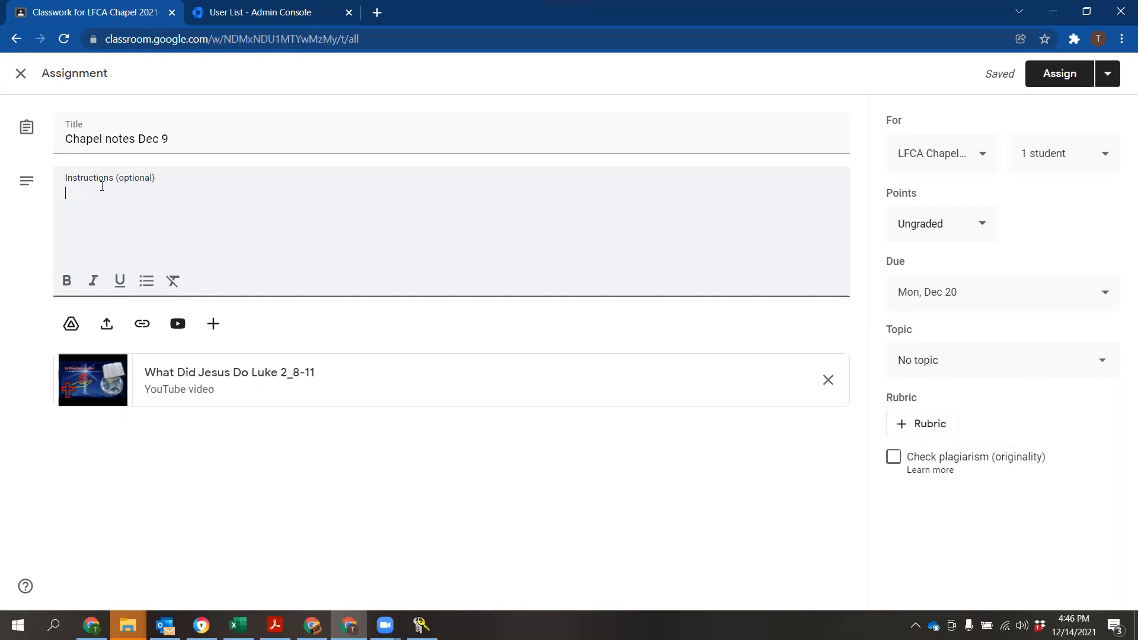
left_click(176, 138)
type("2021")
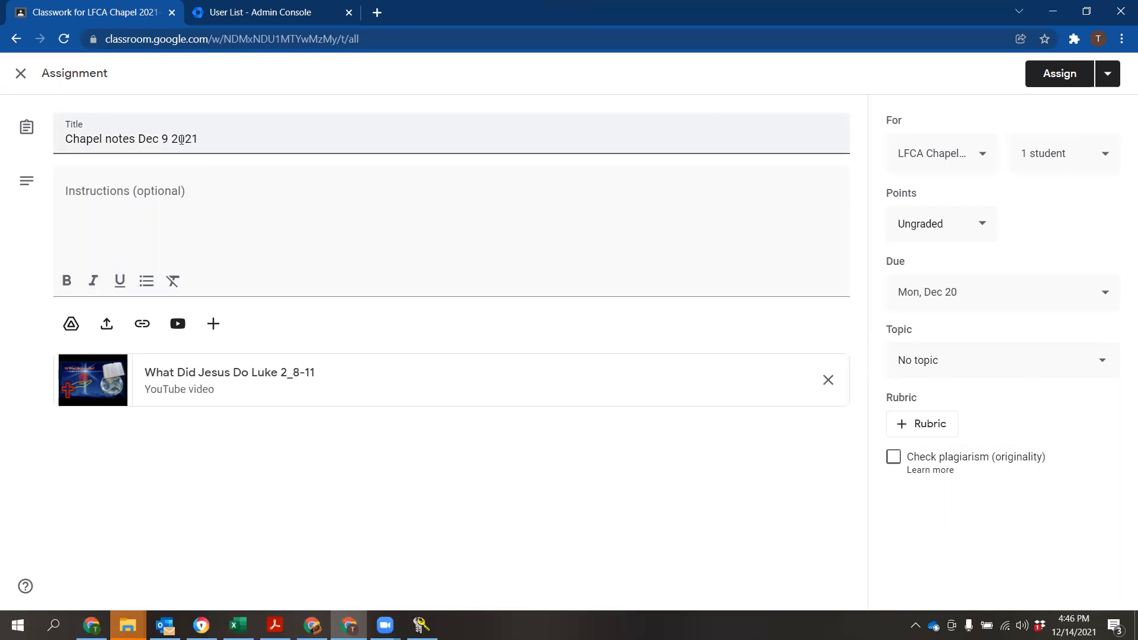
type(" - Document")
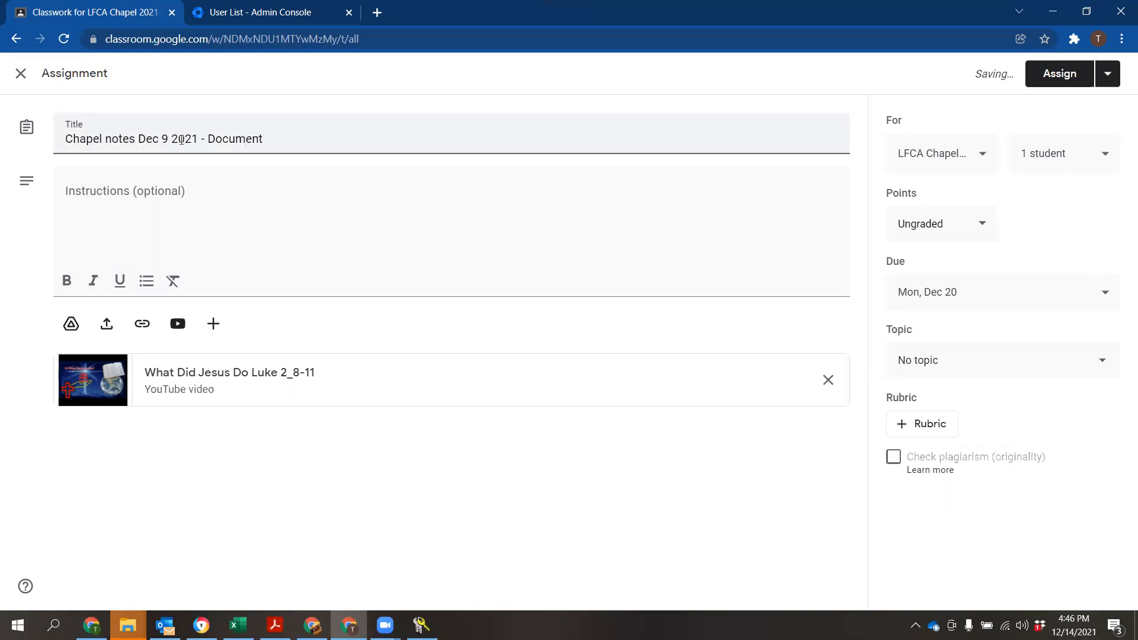
Enter the instructions "Please review the chapel video link below. When done give an outline for the chapel."
left_click(253, 251)
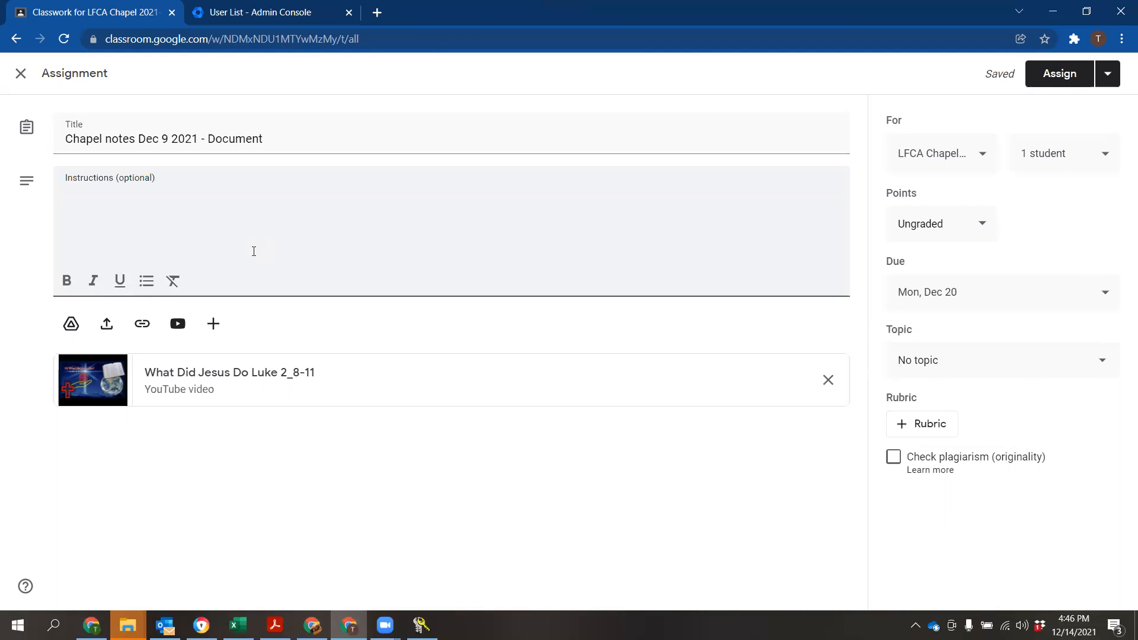
type("Please review the cha")
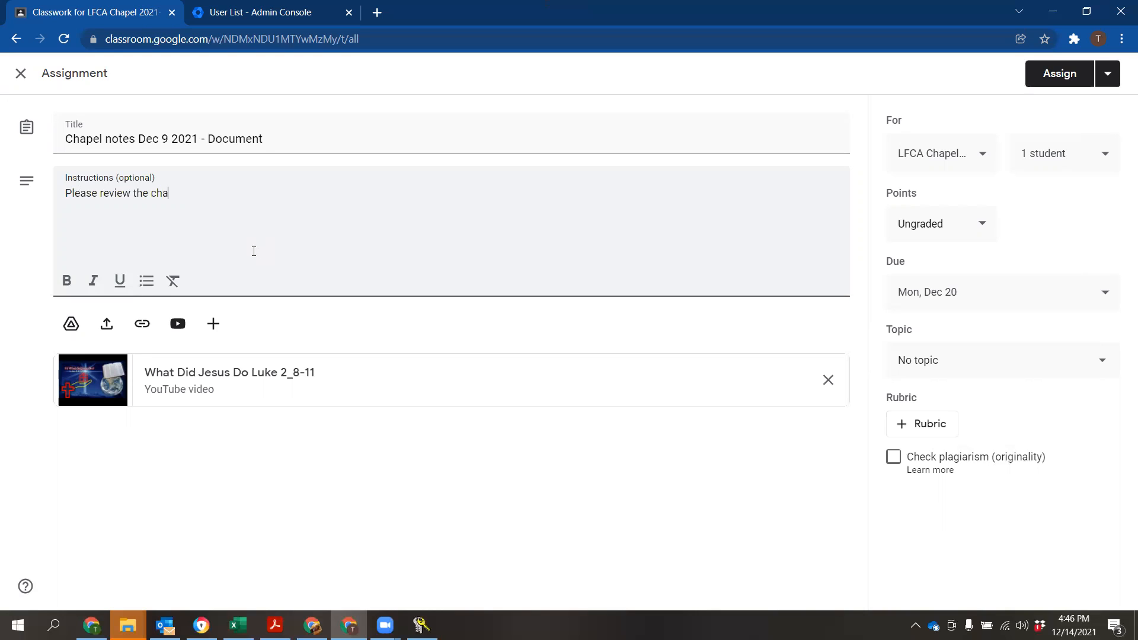
type("pel video link below")
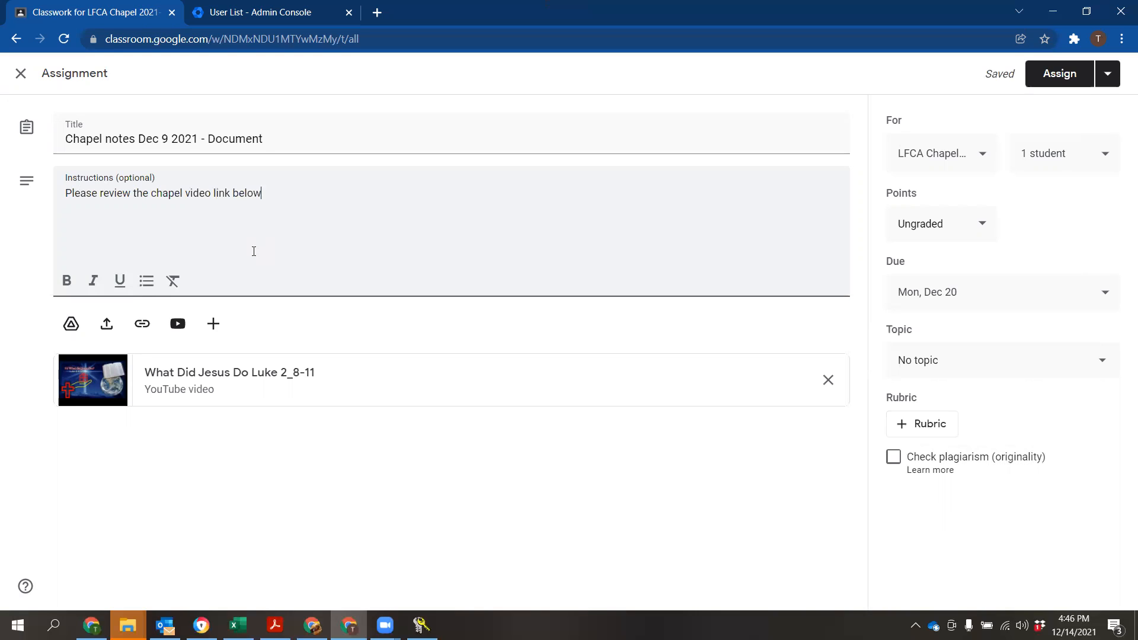
type(".")
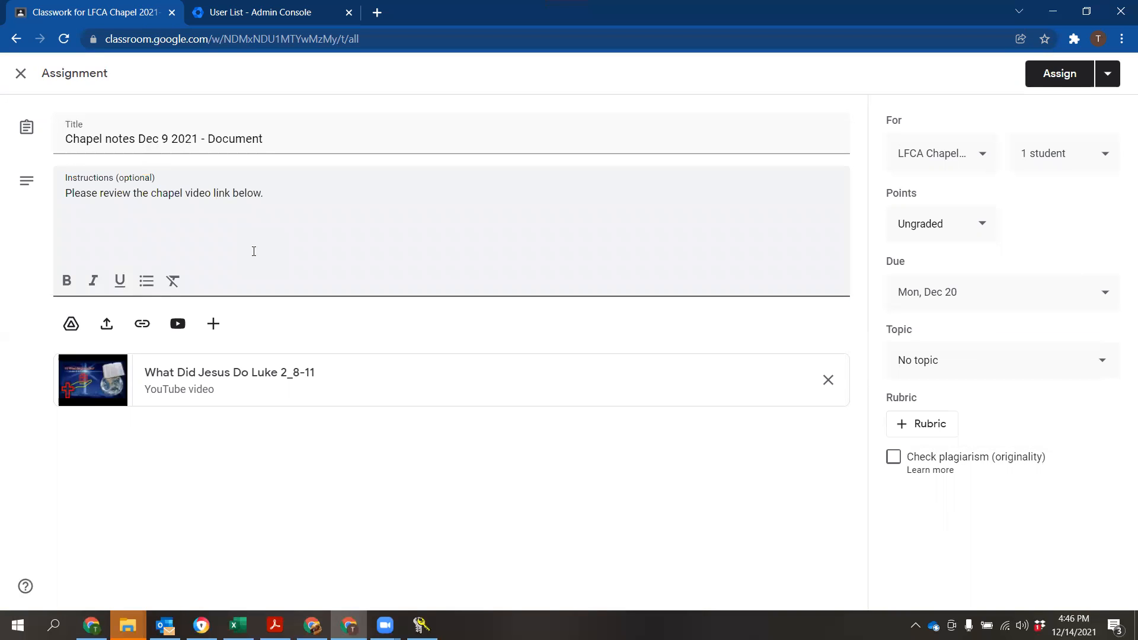
type(" When done give an outline for the chapel")
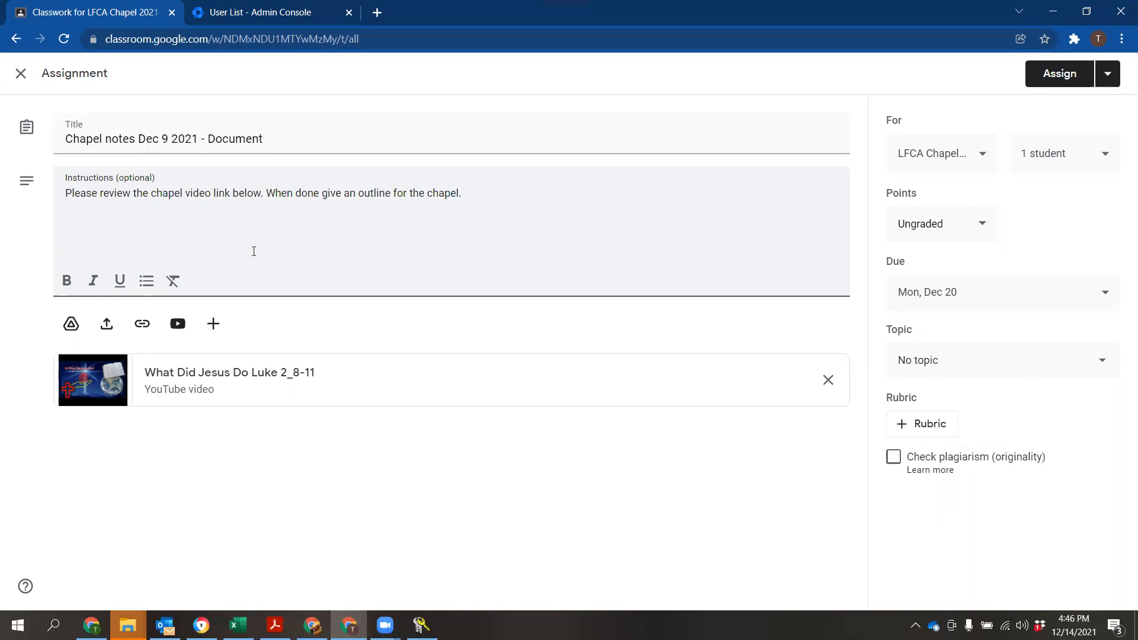
Add the instruction lines "Request major topic points [three total]" and "Key question - answer this question.", and assign the work
type("Requese")
type("a")
key("BackSpace")
type("major topic poins")
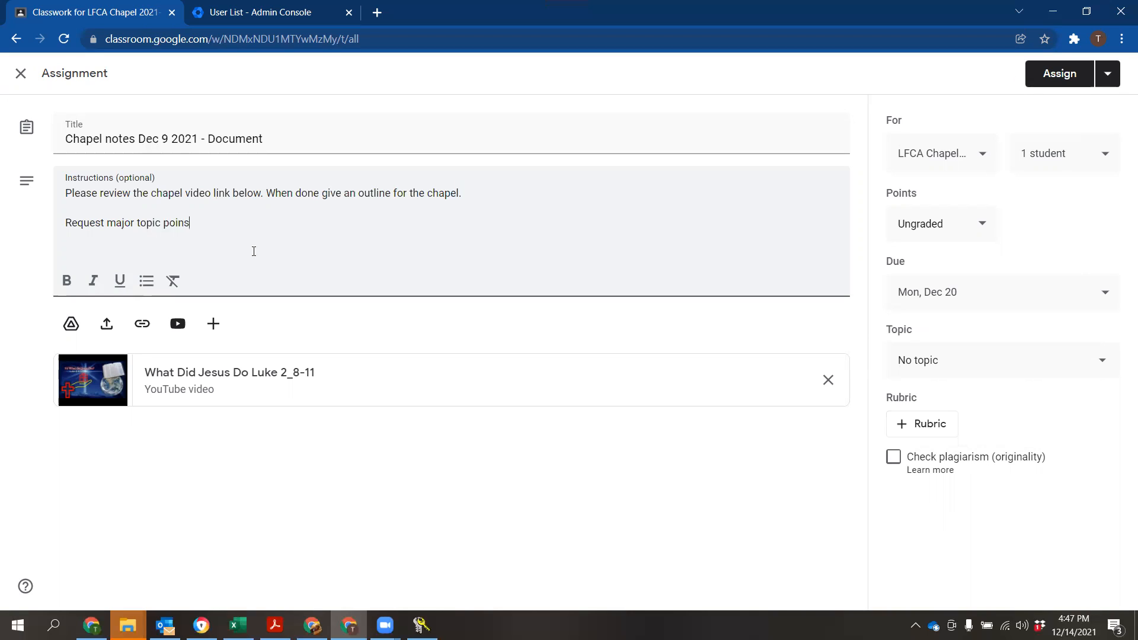
type("s [three total]")
key("Return")
type("Le")
key("BackSpace")
key("BackSpace")
type("Key question - answer this question.")
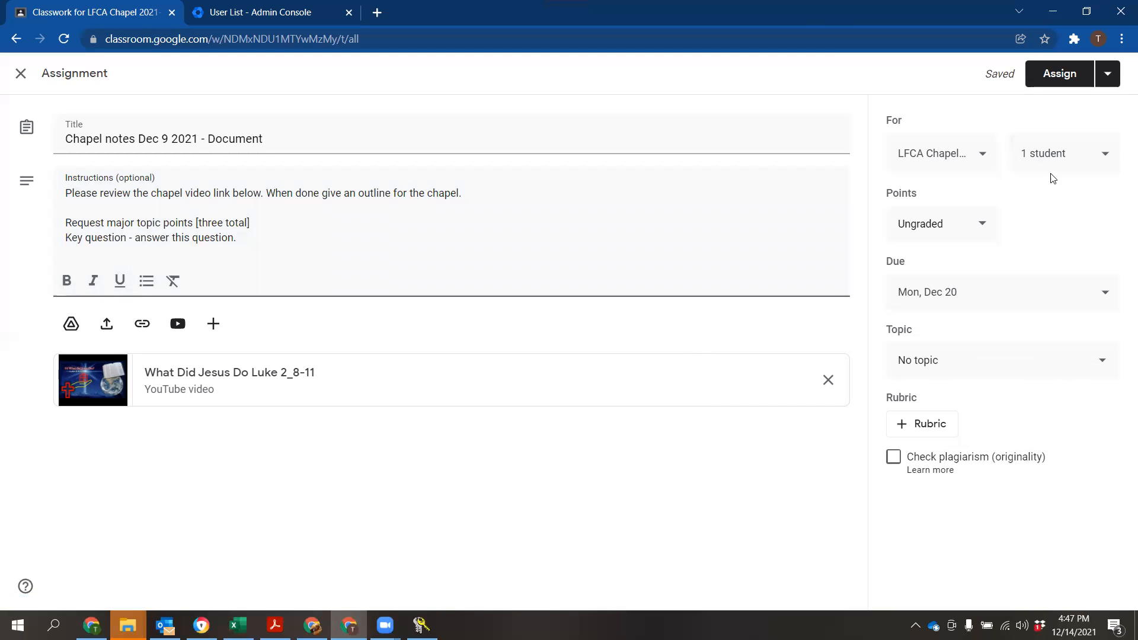
left_click(1067, 77)
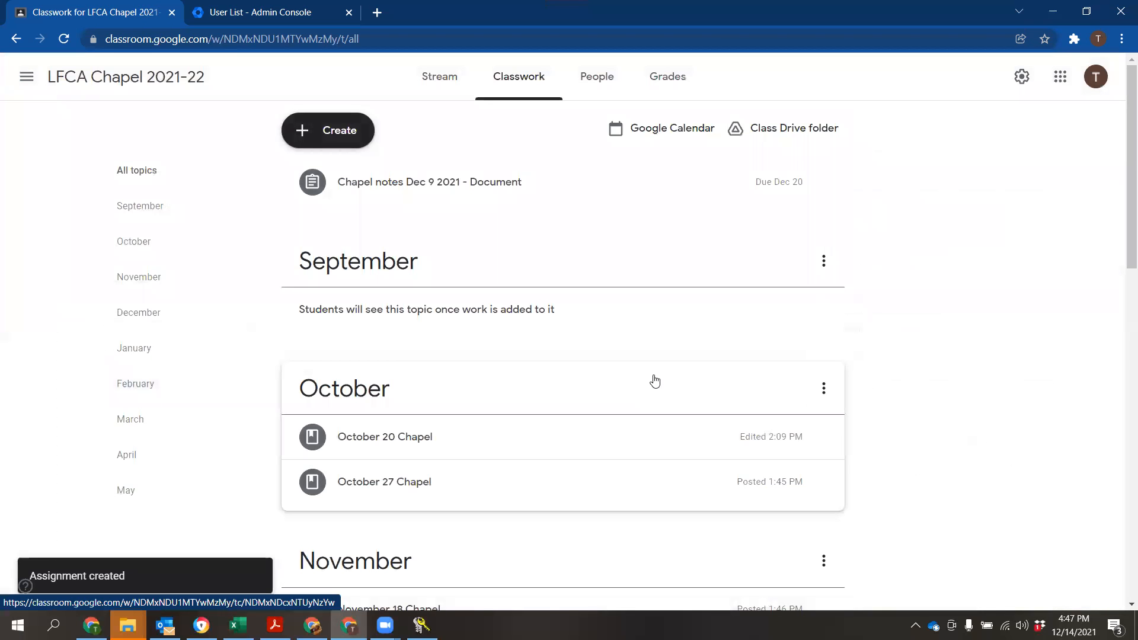
Edit the assignment "Chapel notes Dec 9 2021 - Document" to set its topic to December, and save it
scroll(694, 415, "down", 6)
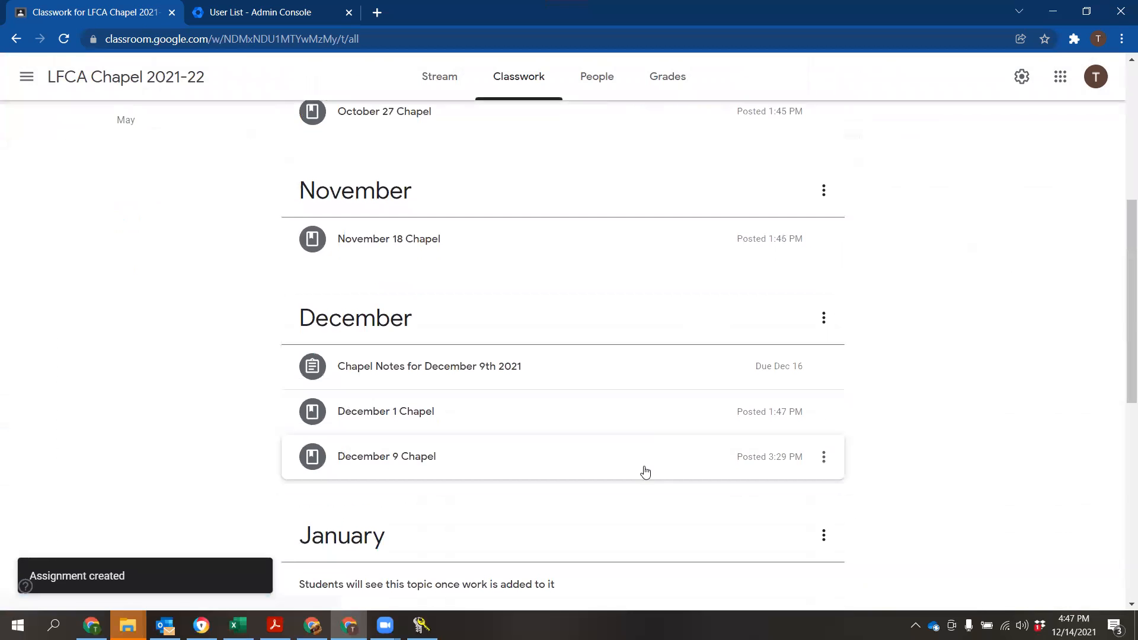
scroll(643, 471, "down", 4)
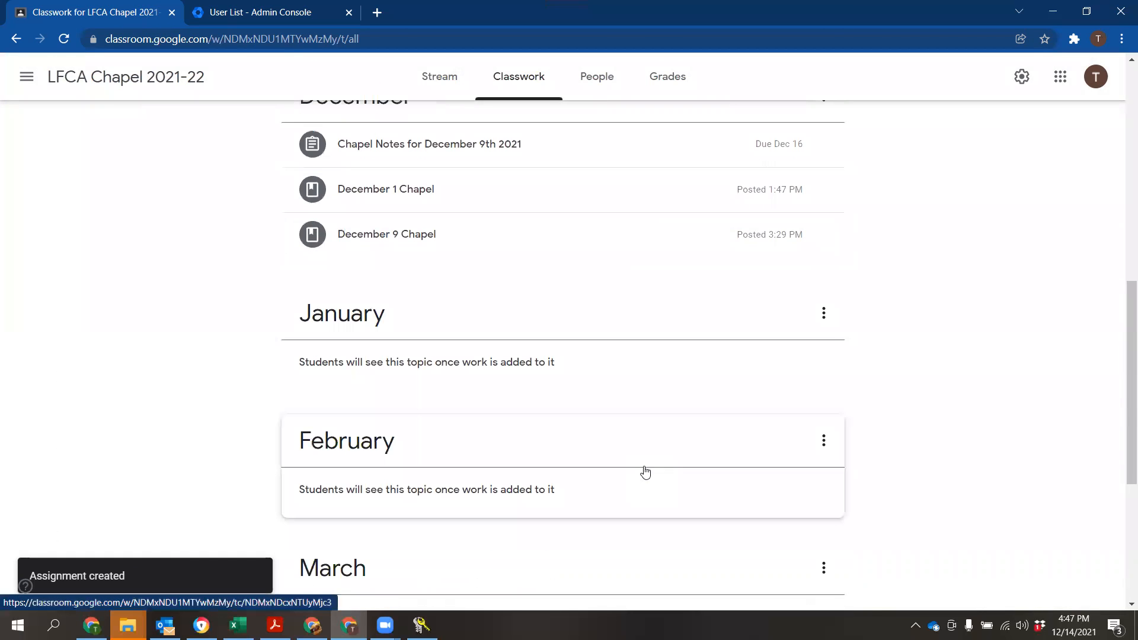
scroll(643, 469, "up", 8)
scroll(641, 468, "up", 2)
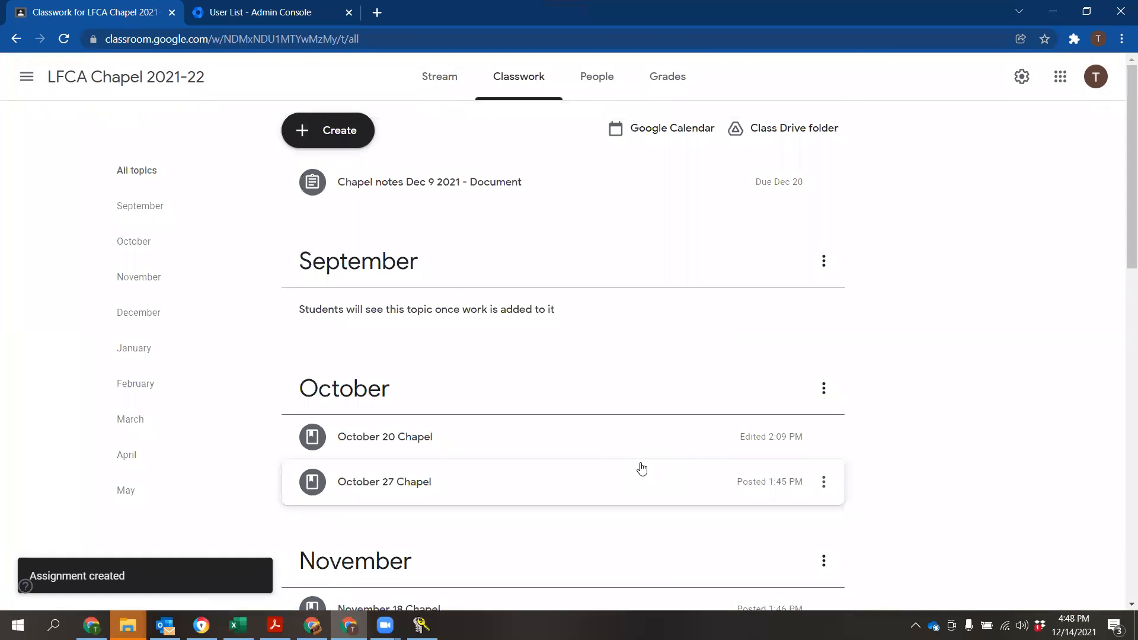
left_click(822, 182)
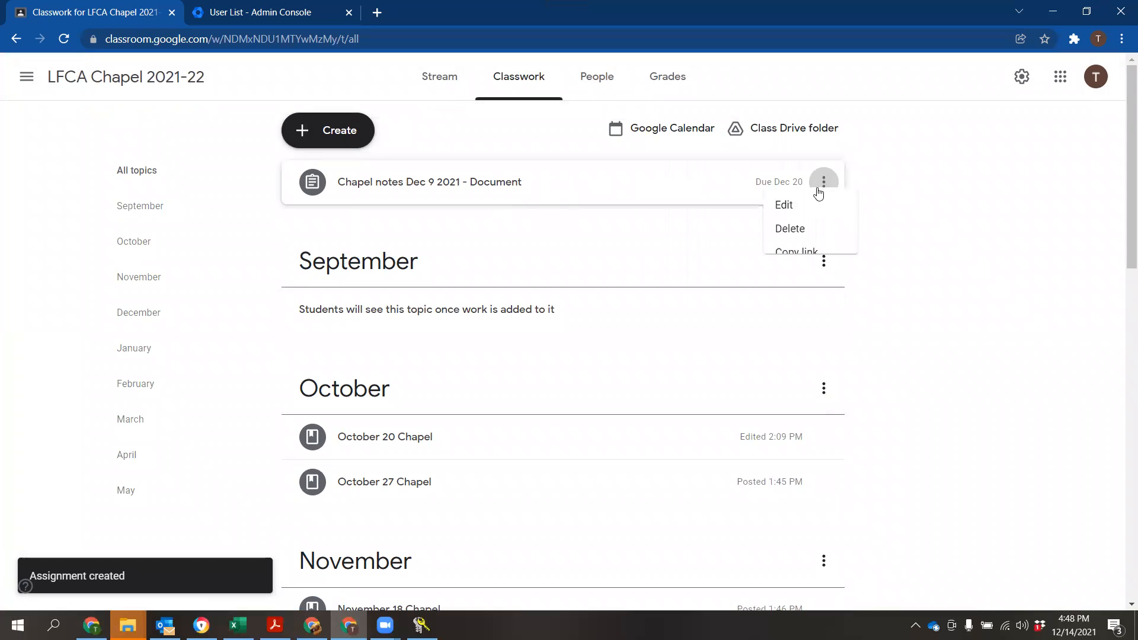
left_click(771, 210)
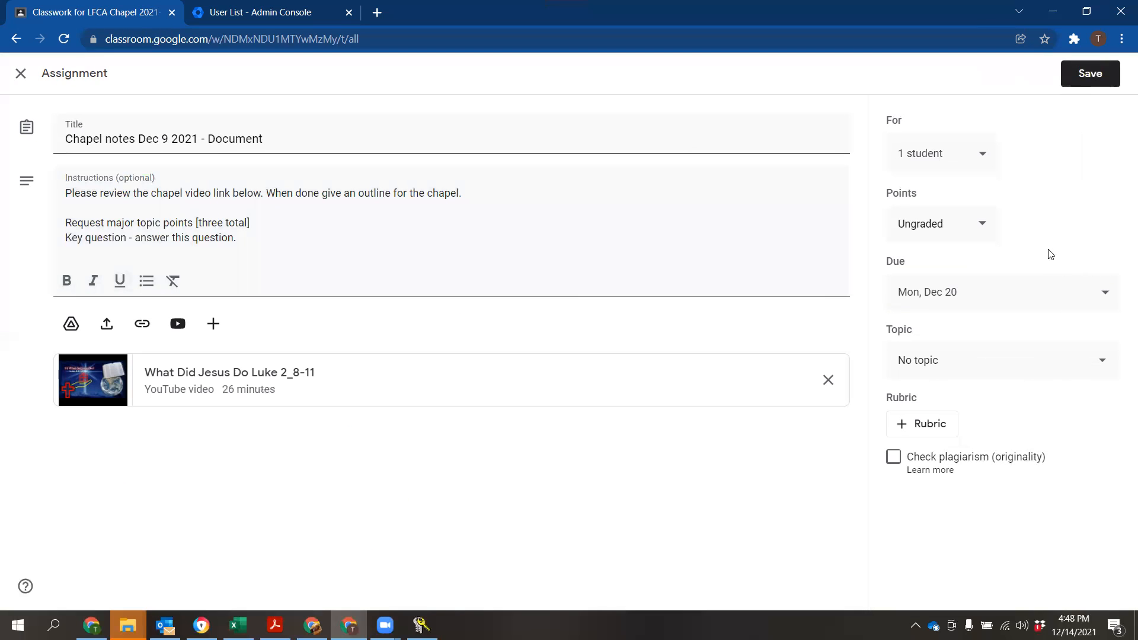
left_click(959, 363)
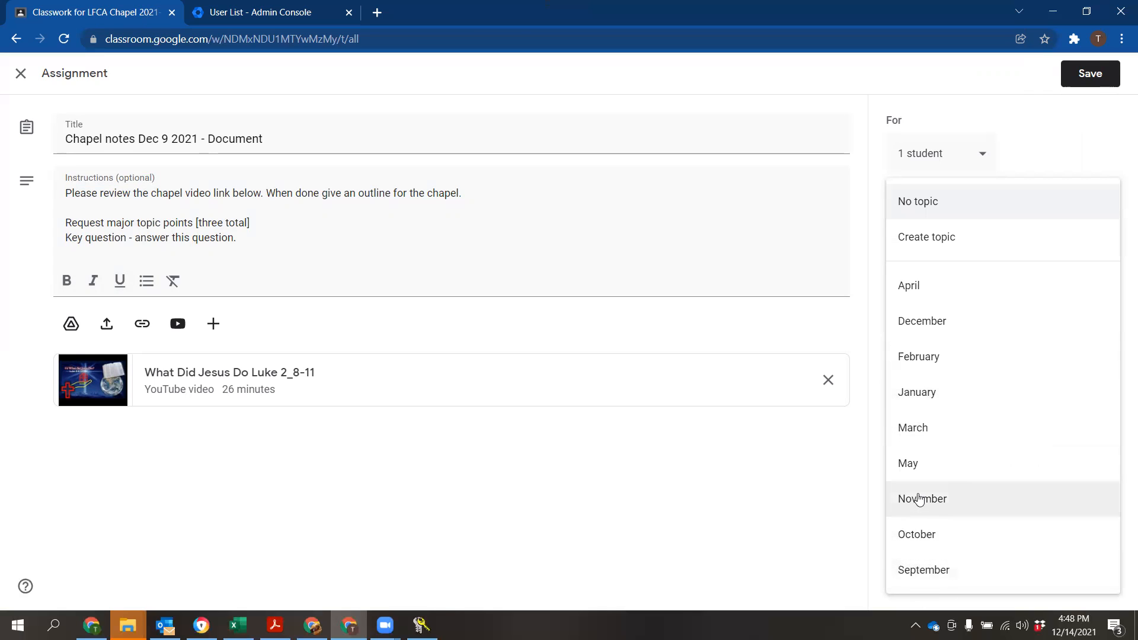
left_click(922, 333)
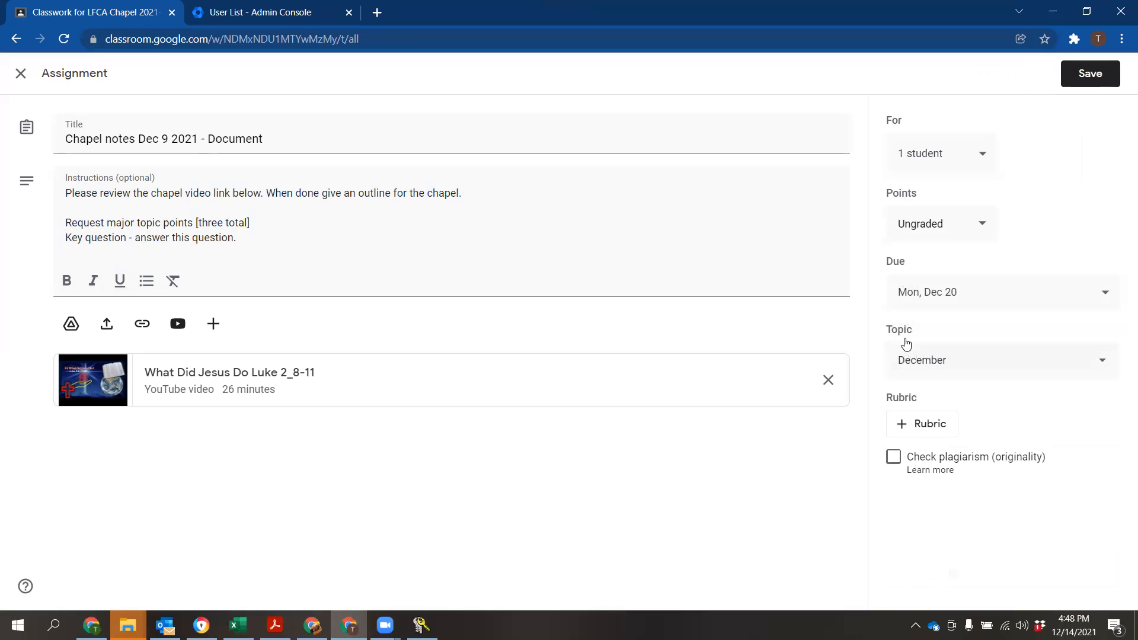
left_click(1084, 84)
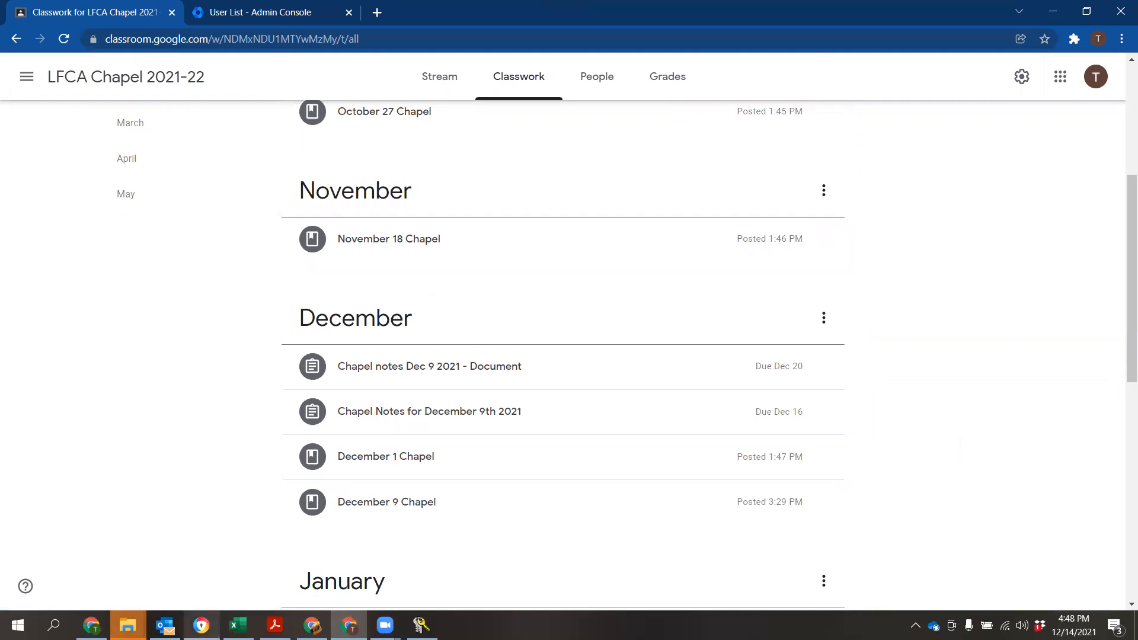
Switch to the student's browser window, choose the second listed student account, and open the classwork of LFCA Chapel 2021-22
left_click(201, 626)
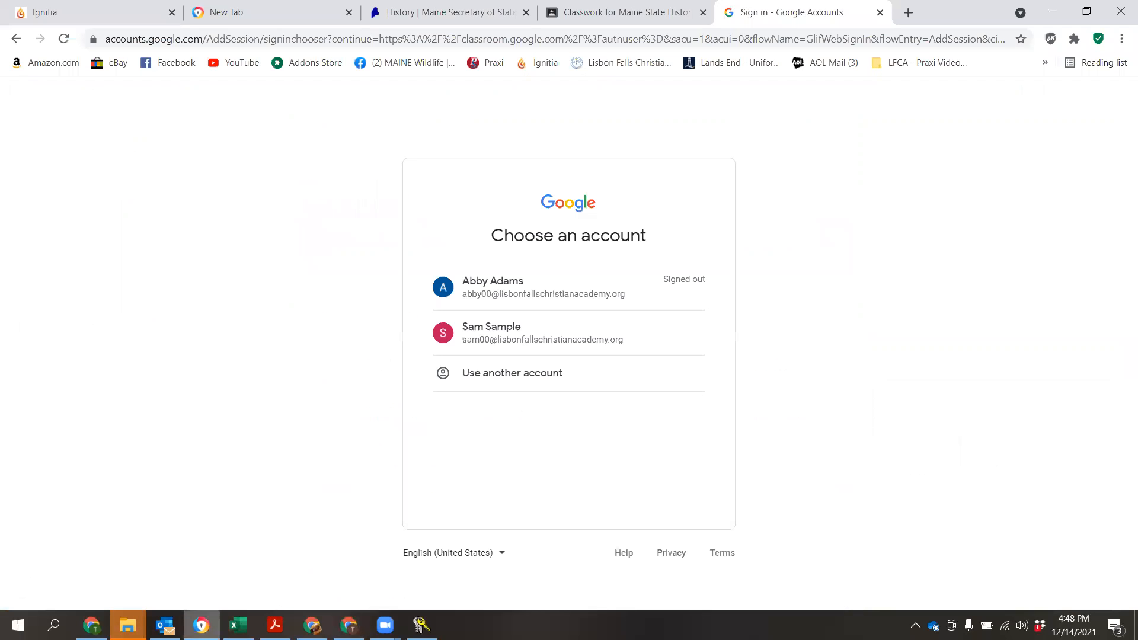
left_click(536, 346)
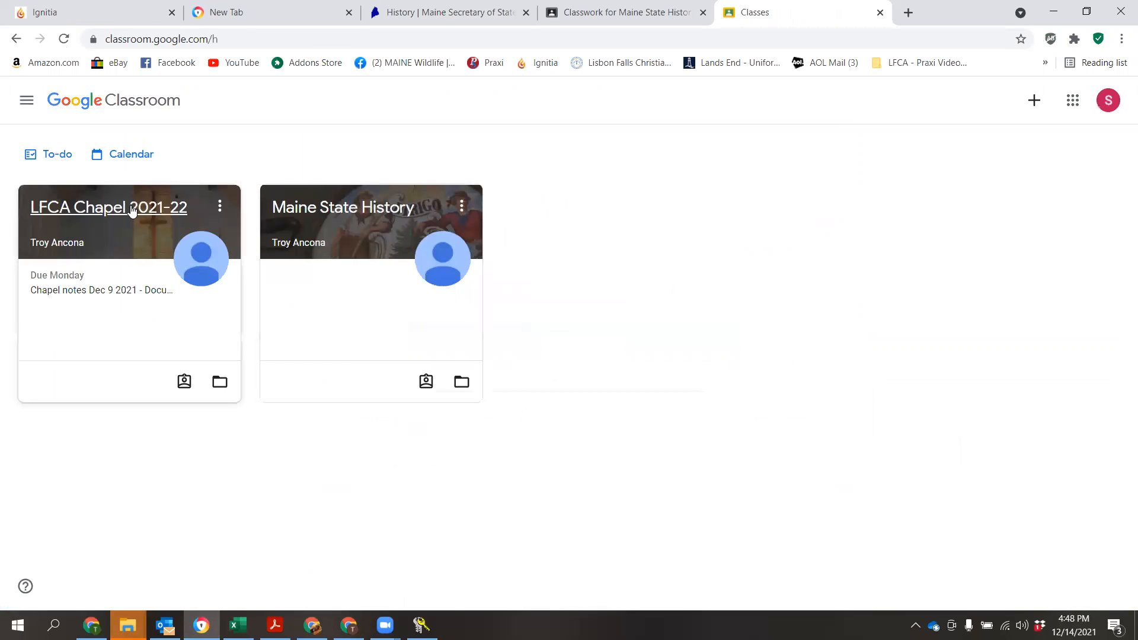
left_click(87, 210)
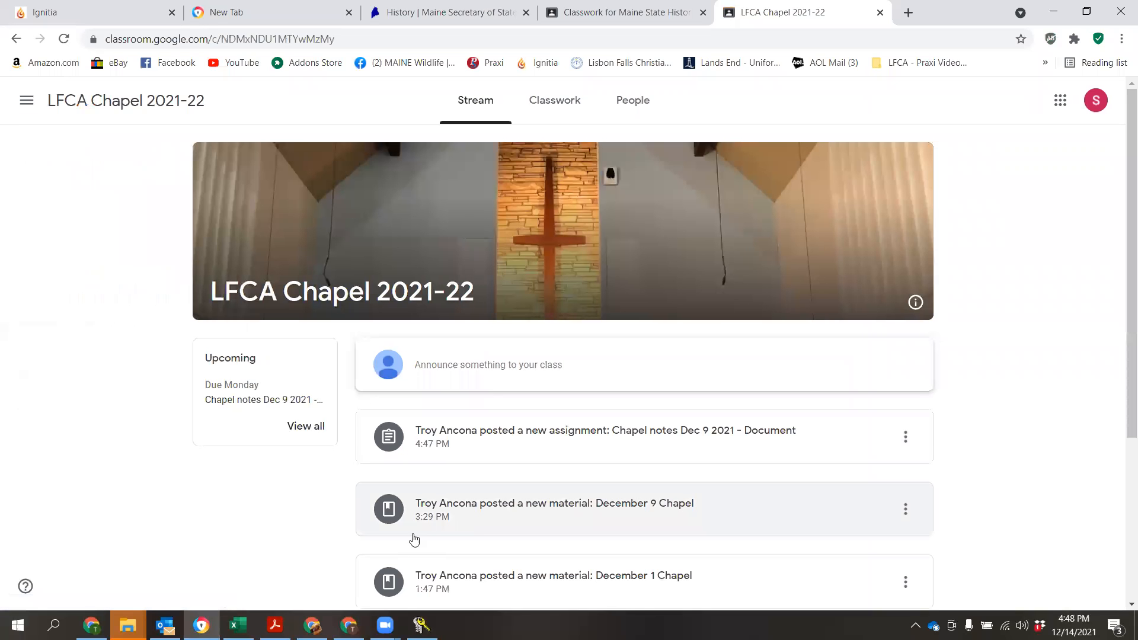
left_click(544, 106)
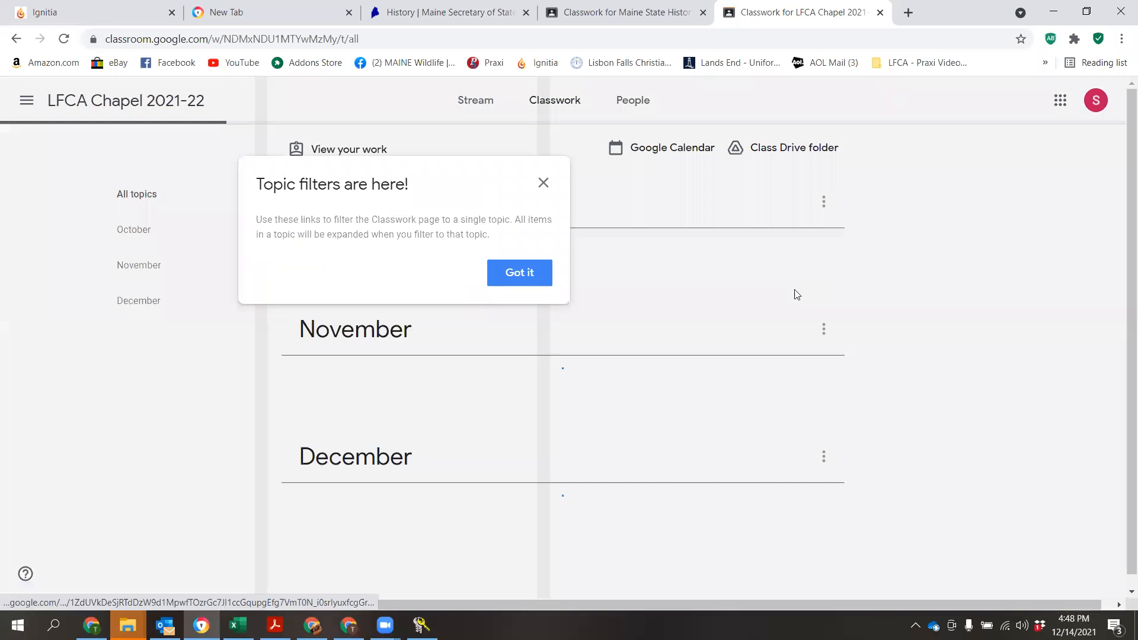
left_click(496, 271)
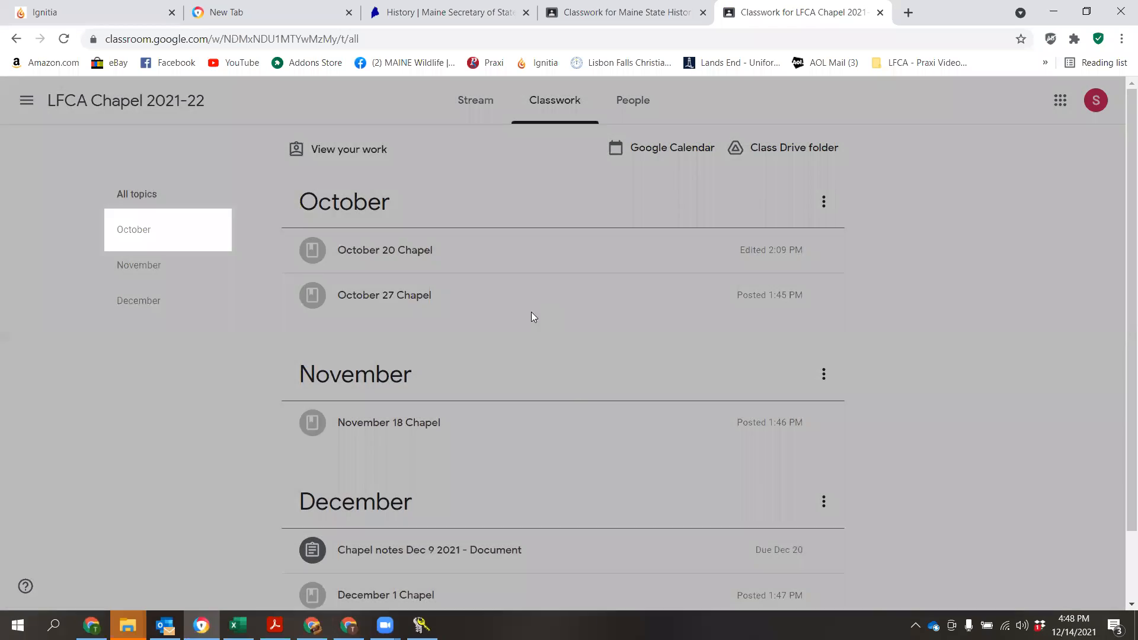
View the full details of the December assignment "Chapel notes Dec 9 2021 - Document" as the student
scroll(557, 355, "down", 2)
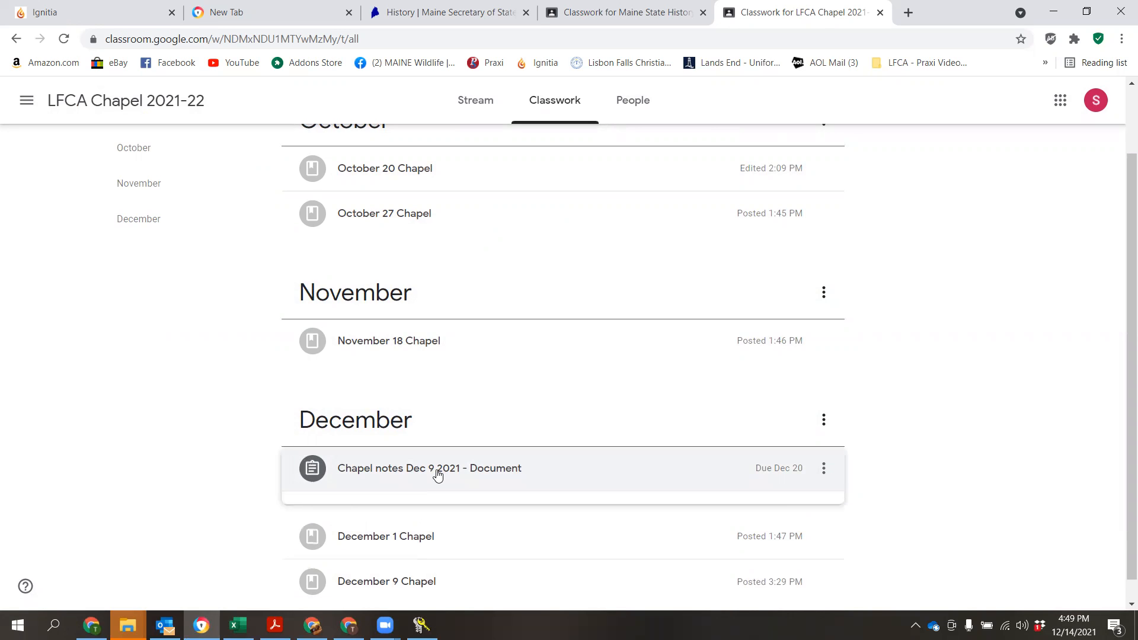
left_click(391, 478)
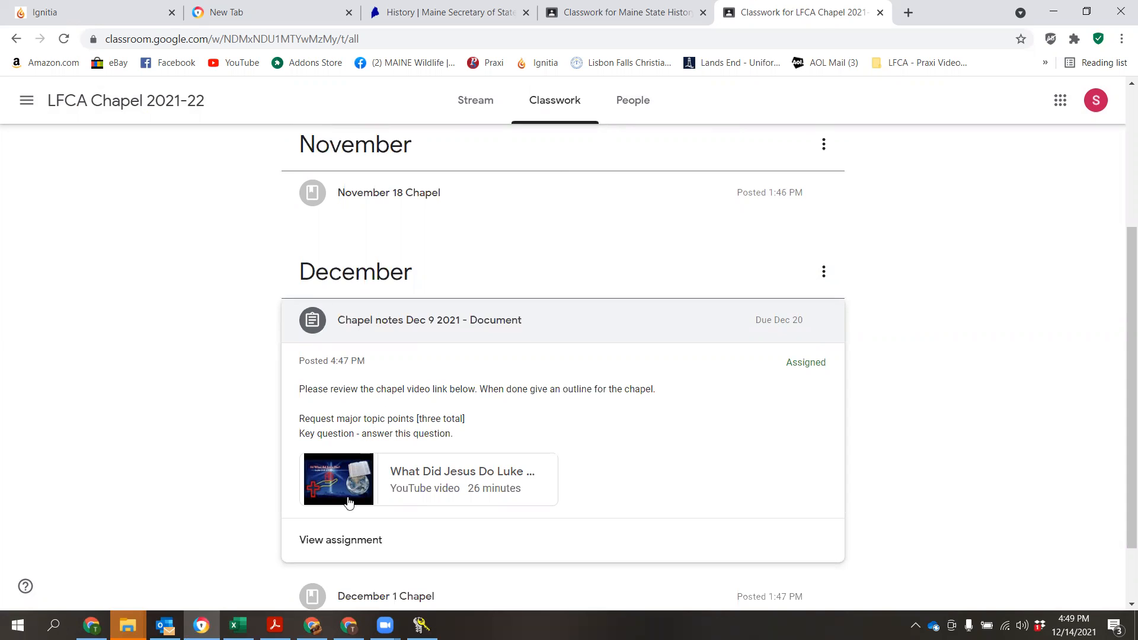
left_click(332, 540)
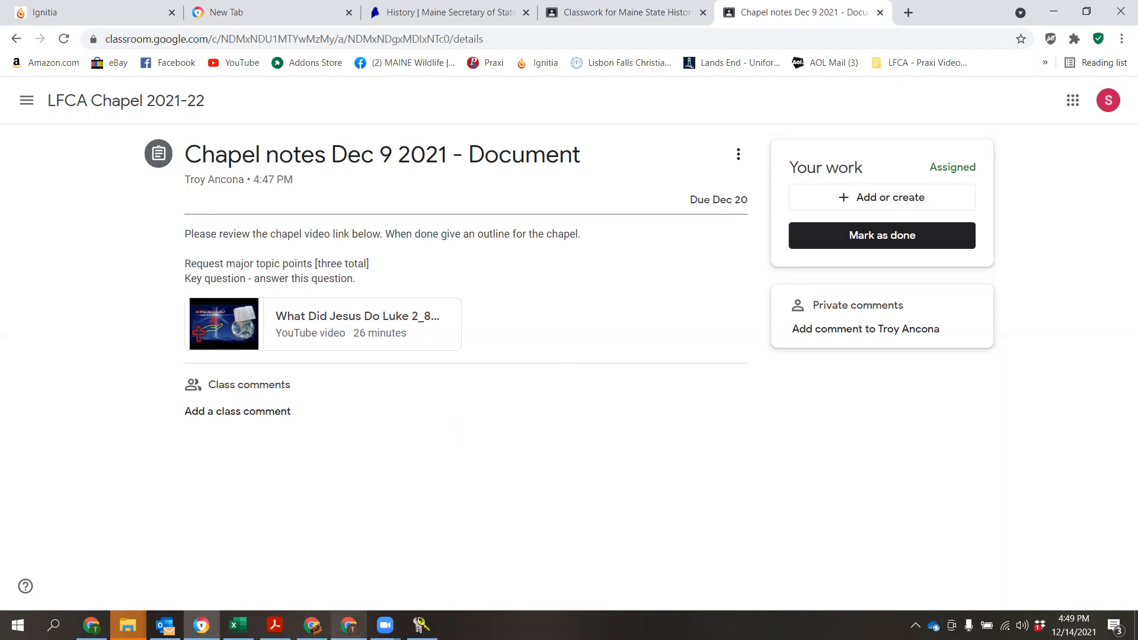
Switch back to the teacher's browser window and view the class stream of LFCA Chapel 2021-22
left_click(348, 626)
scroll(427, 395, "up", 1)
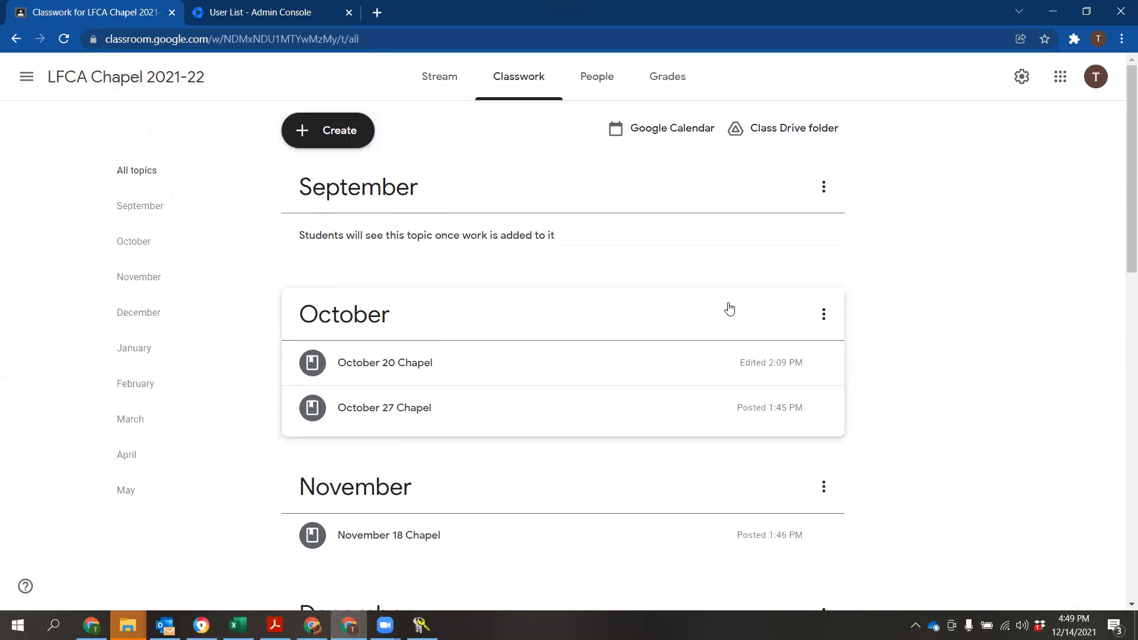
left_click(466, 83)
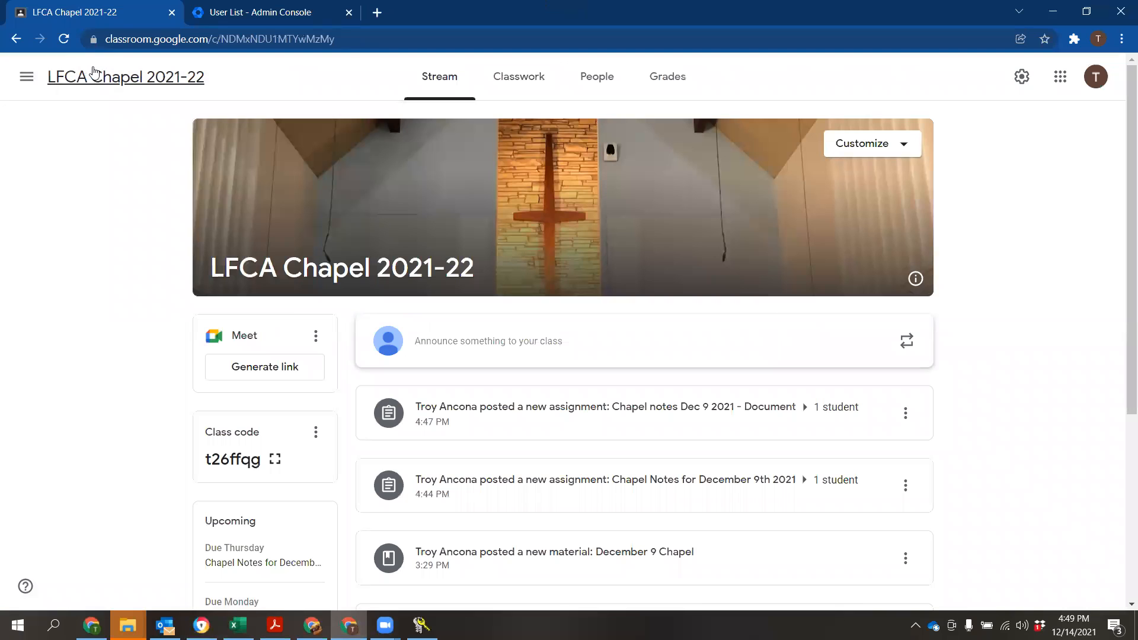
Go to the overview of all classes and reopen the LFCA Chapel 2021-22 class
left_click(29, 75)
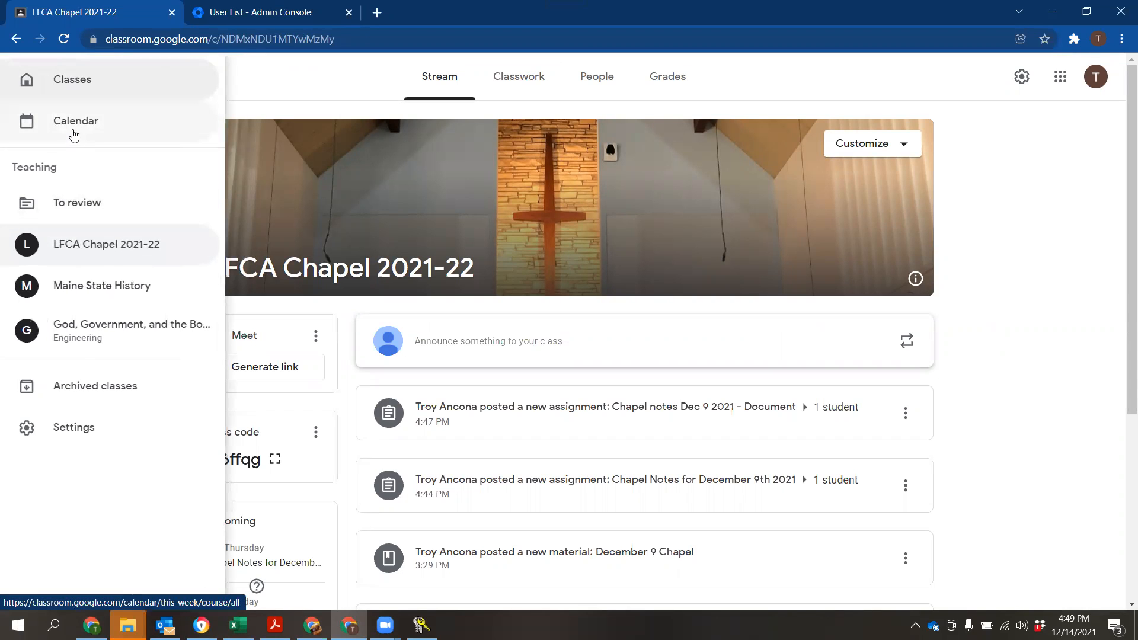
left_click(75, 83)
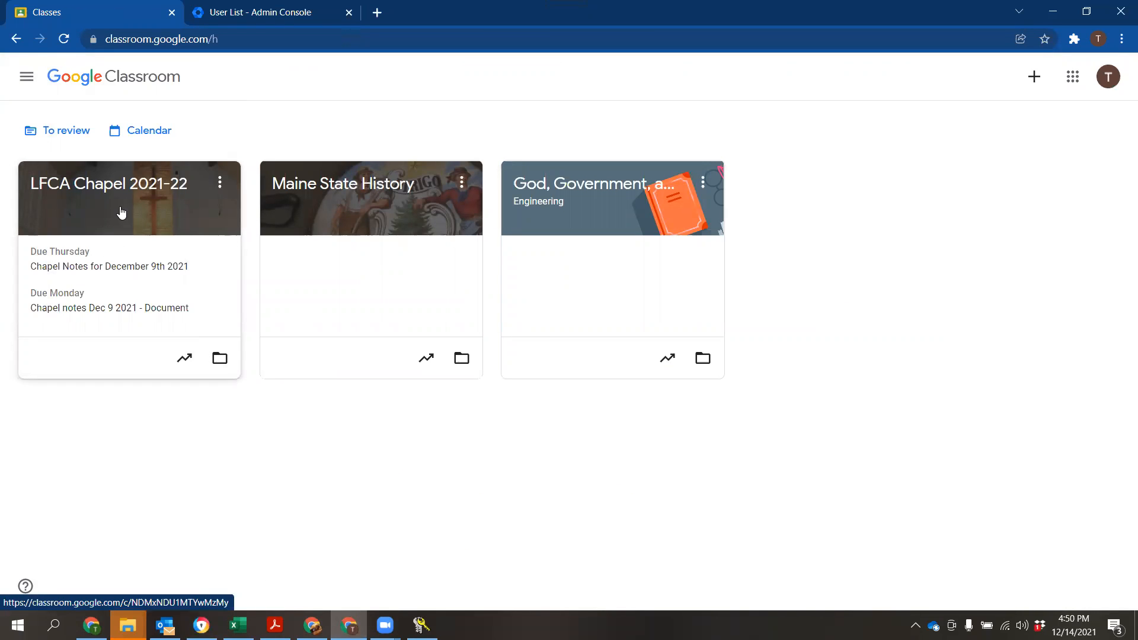
left_click(121, 212)
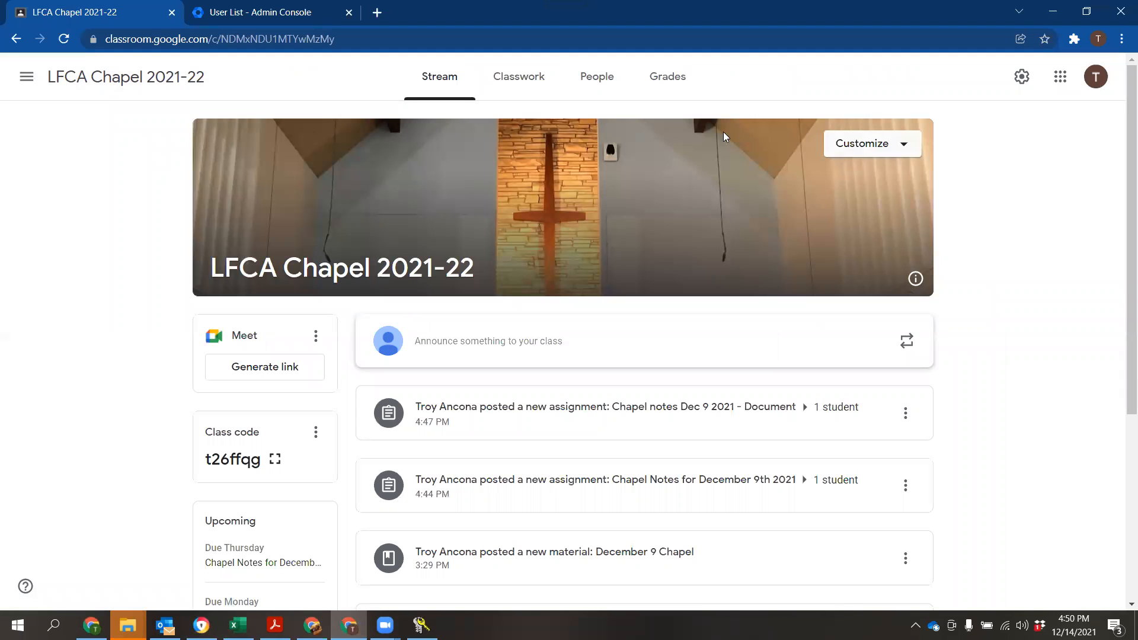
Examine the monthly topics in the teacher's classwork and expand the November 18 Chapel material
left_click(510, 101)
scroll(853, 373, "down", 10)
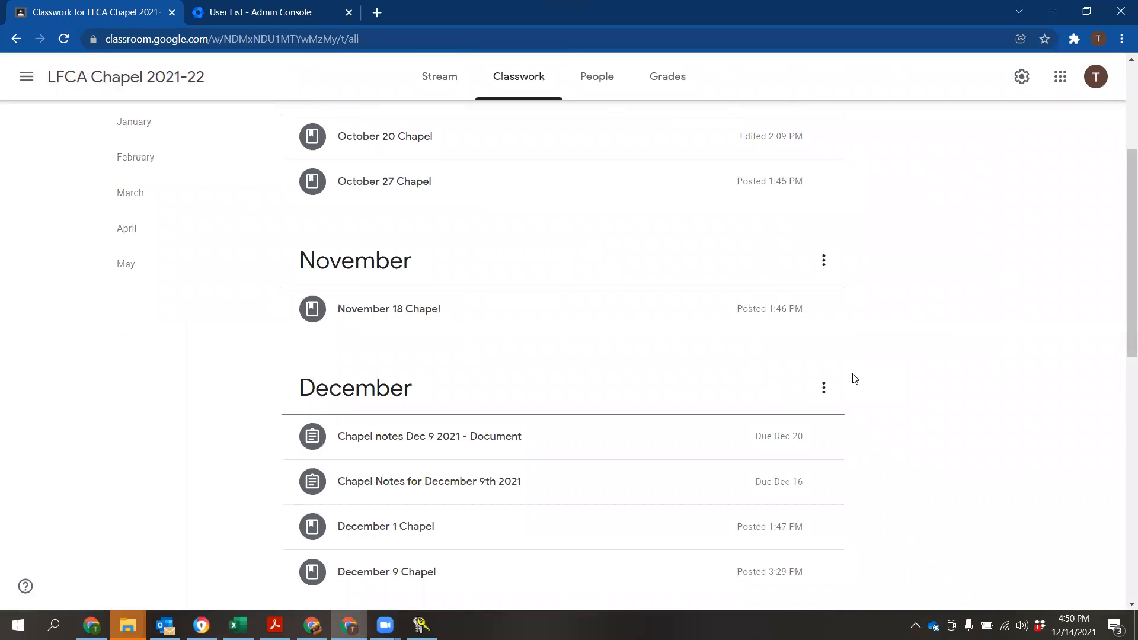
scroll(840, 380, "down", 4)
scroll(841, 380, "up", 7)
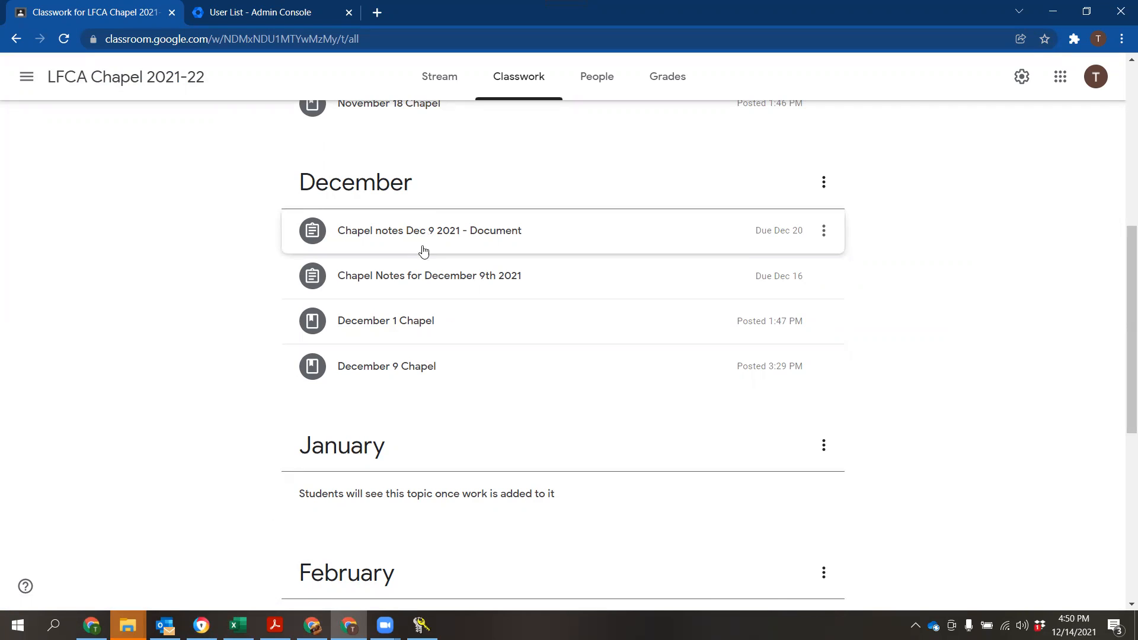
scroll(411, 409, "down", 3)
scroll(412, 409, "up", 5)
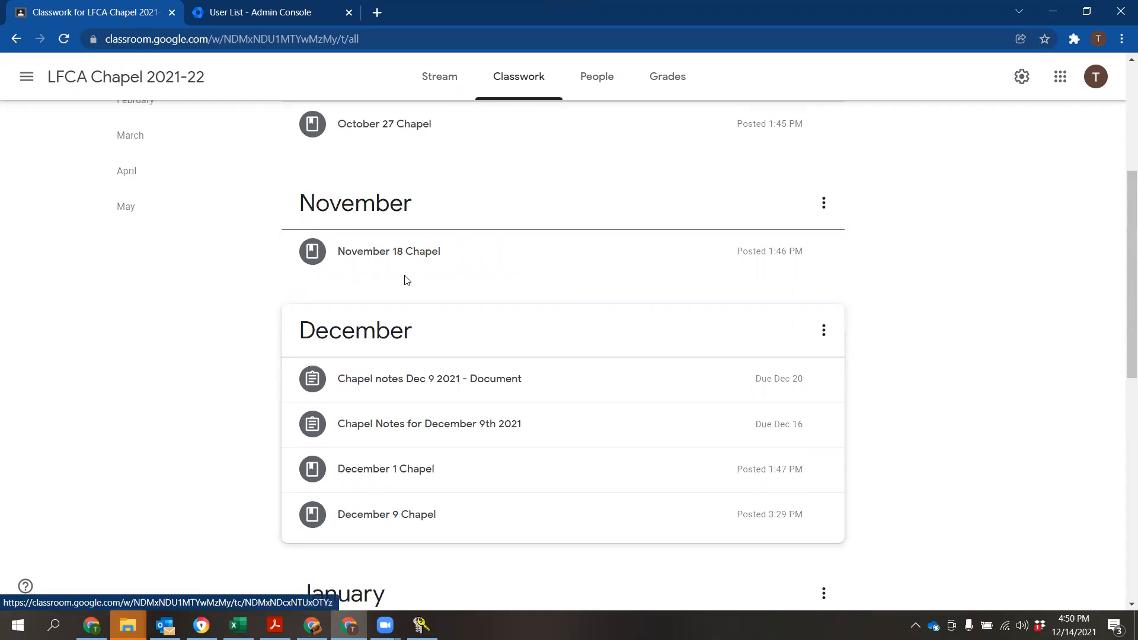
left_click(389, 255)
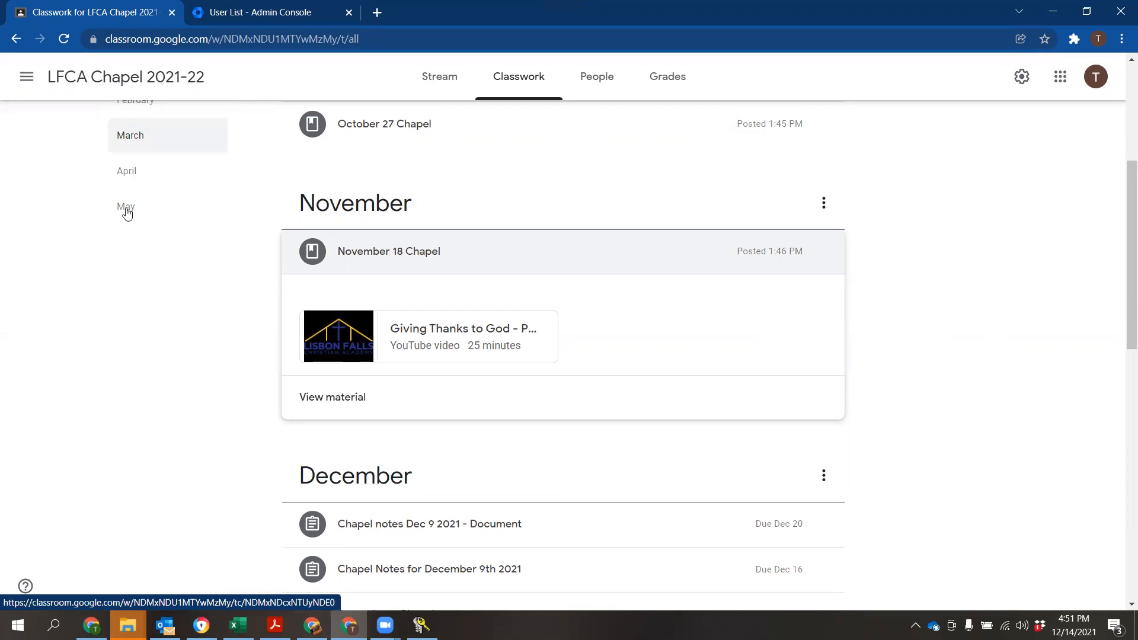
scroll(125, 329, "up", 4)
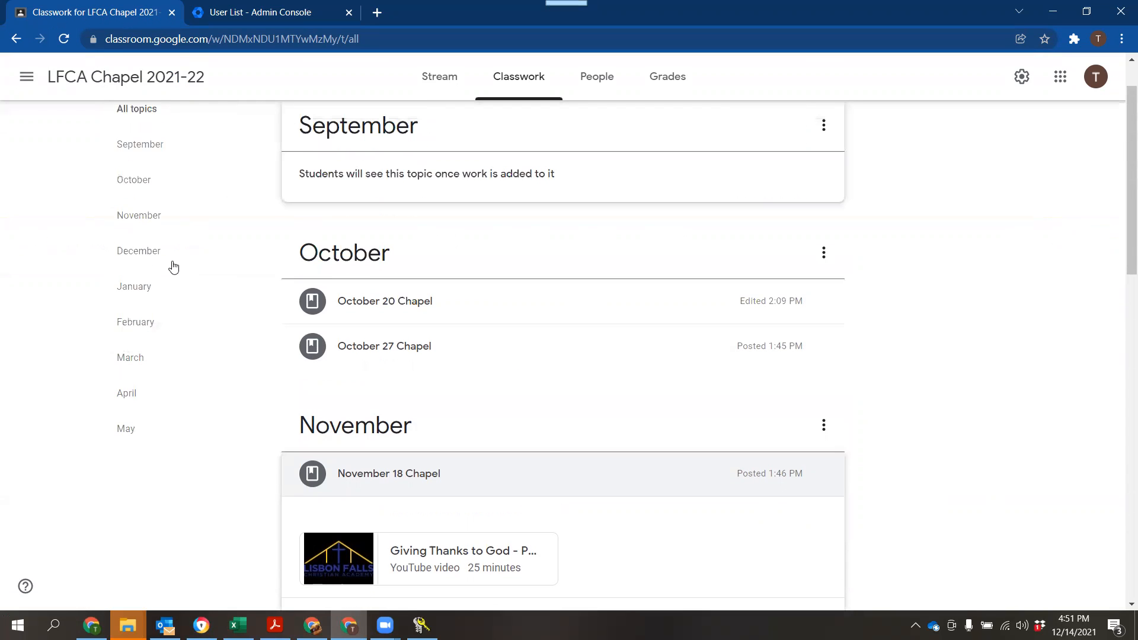